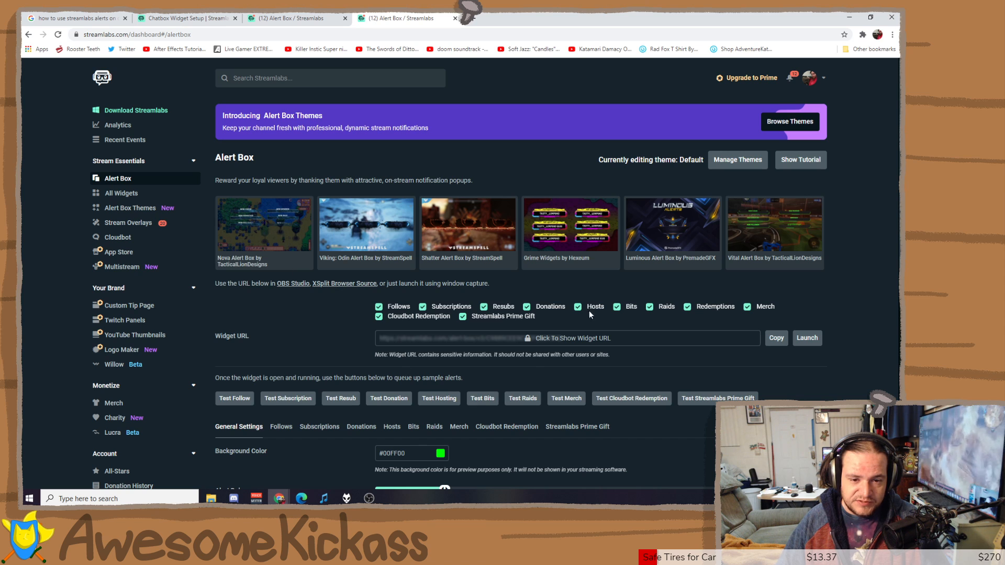
Go to Manage Themes from the Alert Box page to list the Default and Bonus themes.
left_click(737, 159)
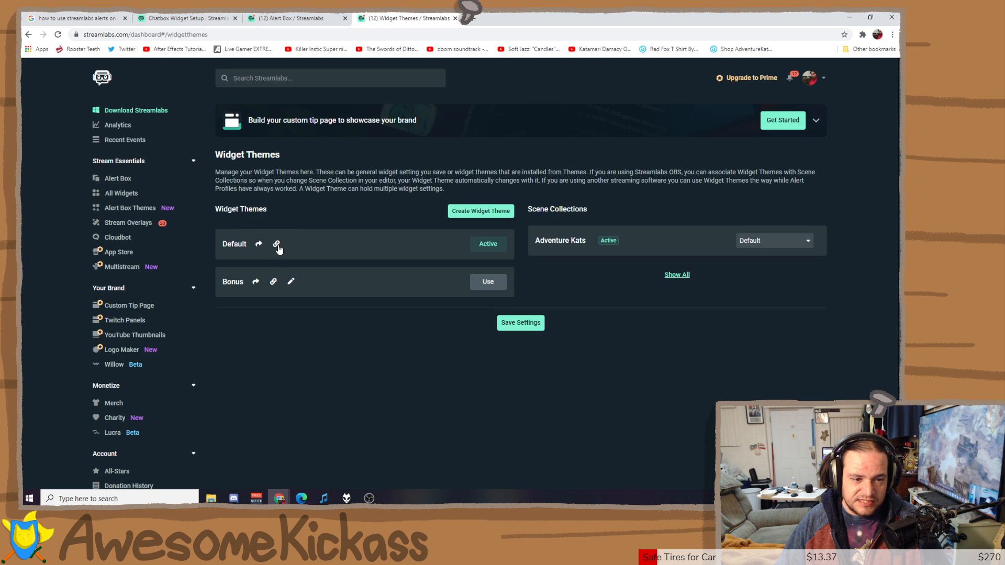
Copy the Default theme's Chat box widget link from Widget Links, then go back to OBS.
left_click(276, 244)
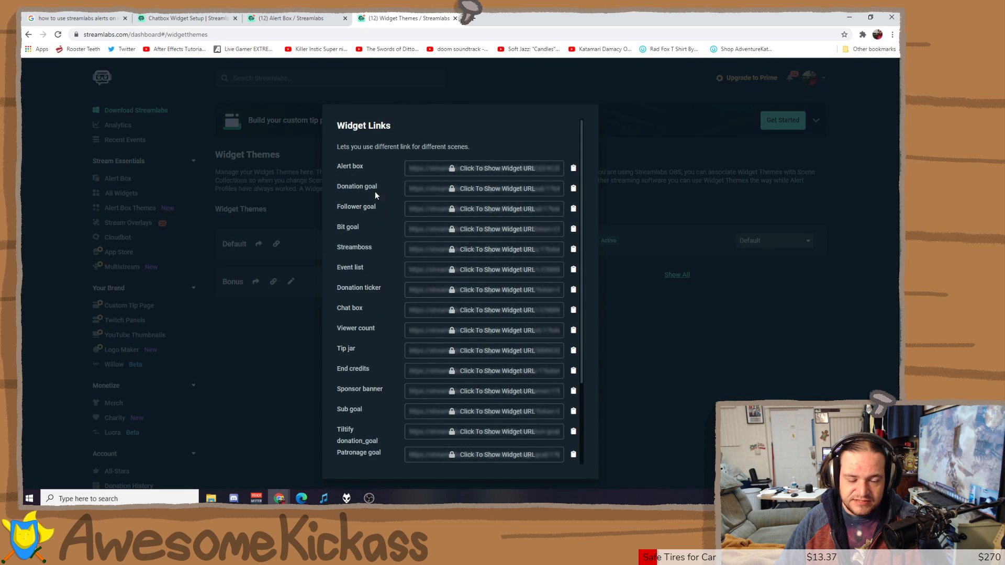
scroll(374, 191, "down", 5)
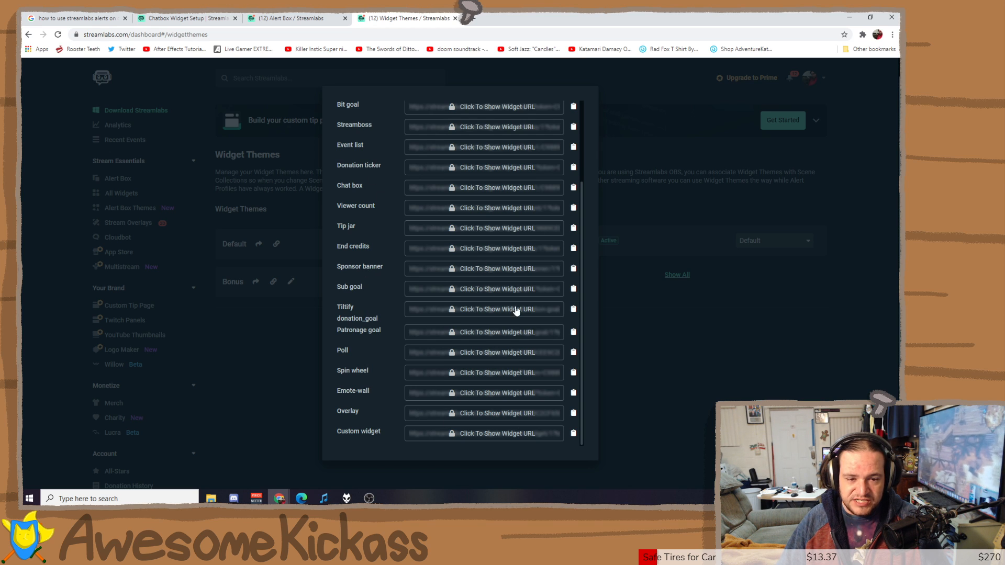
scroll(514, 262, "up", 3)
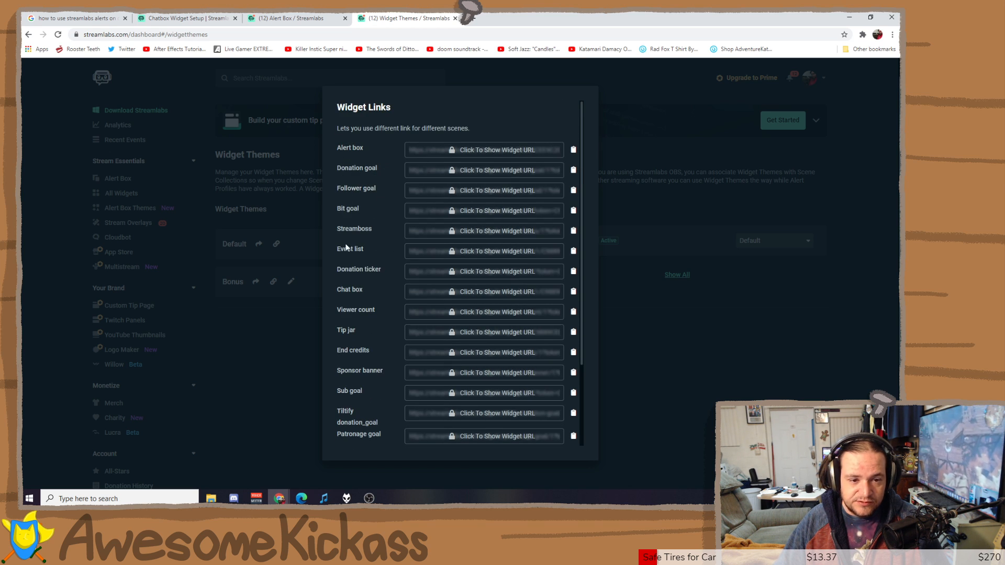
left_click_drag(342, 284, 360, 292)
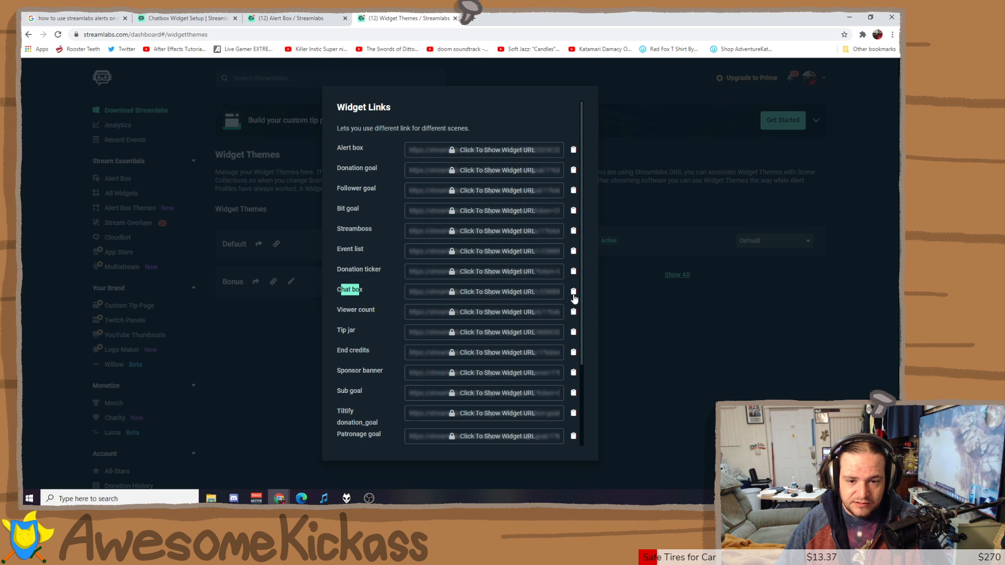
left_click(574, 295)
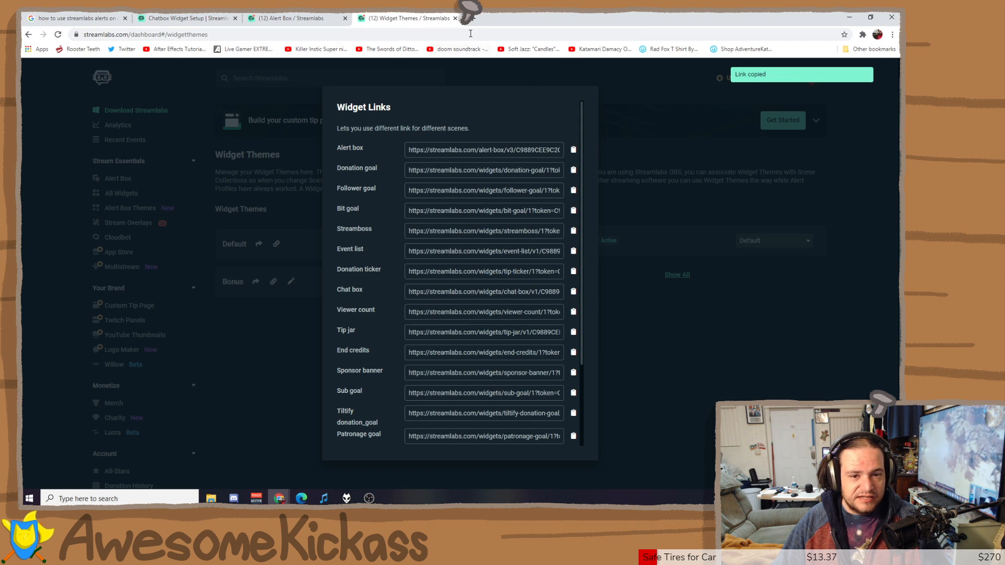
key("alt+Tab")
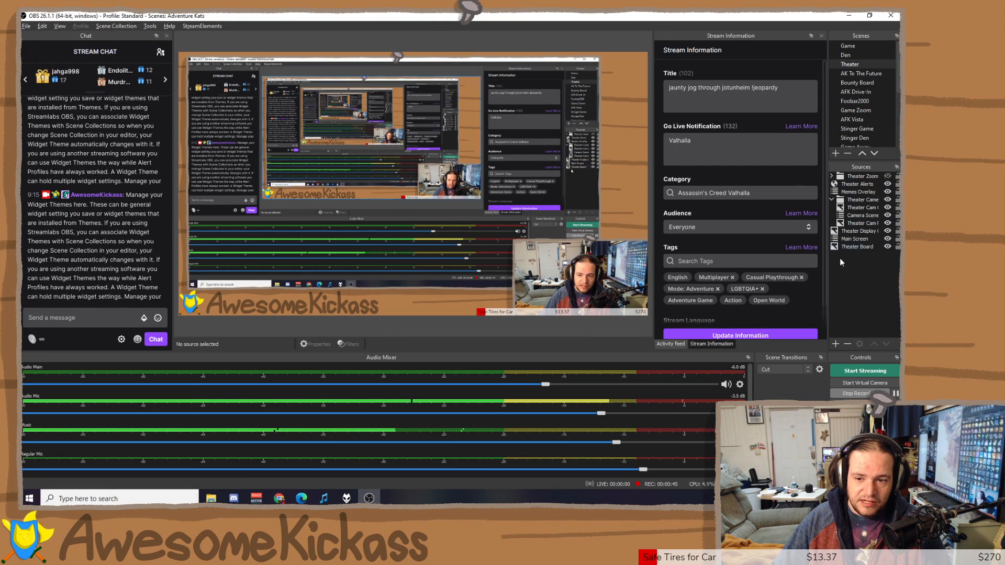
Add a 'SLOBS Chat' browser source using the copied chat box URL at height 600.
left_click(834, 343)
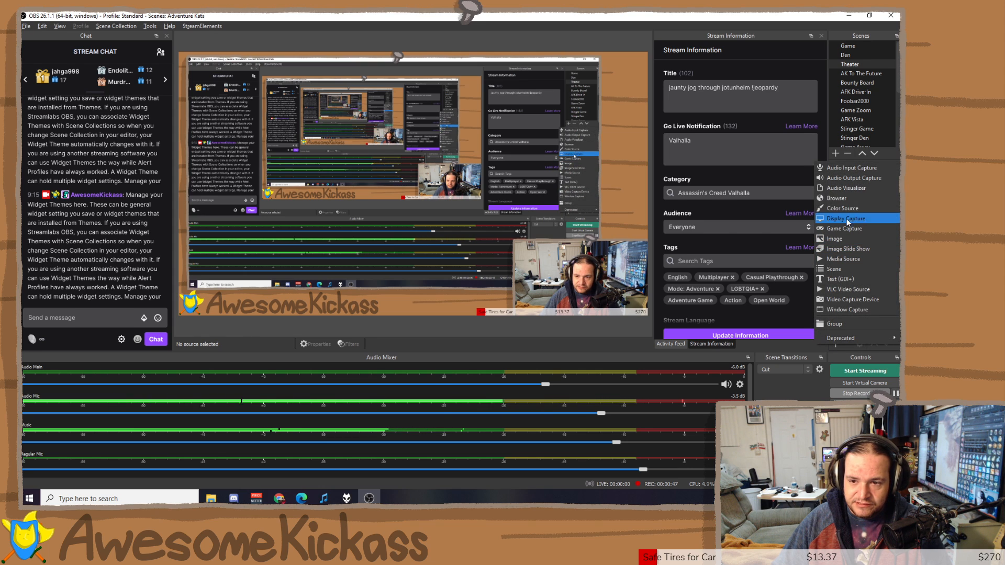
left_click(843, 199)
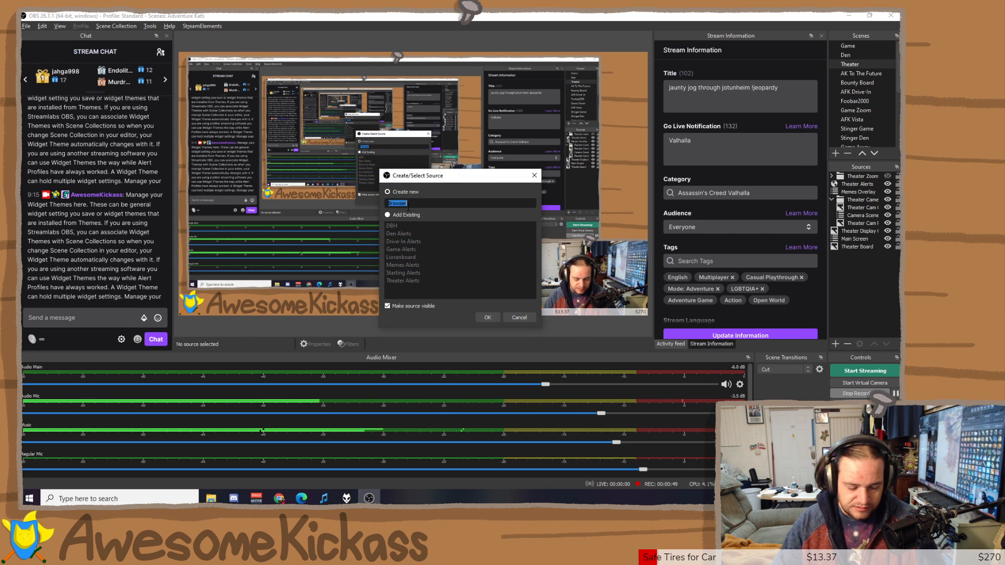
type("SLOBS Chat")
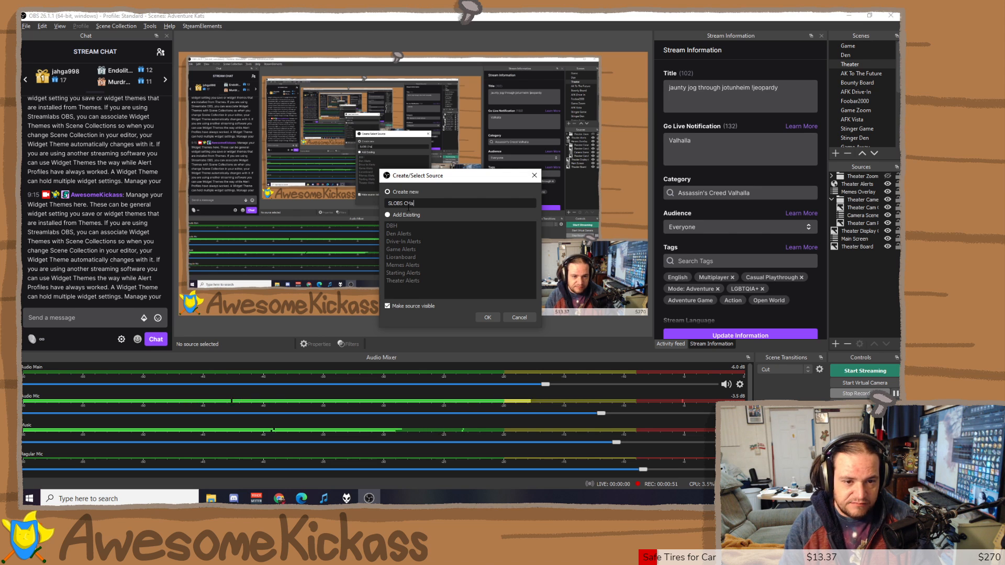
key("Return")
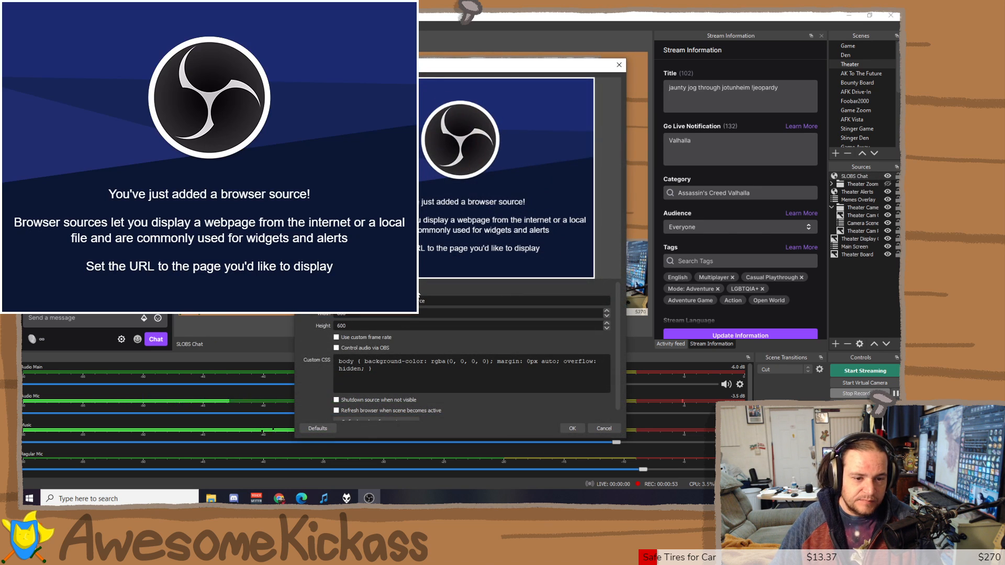
key("ctrl+a")
key("ctrl+v")
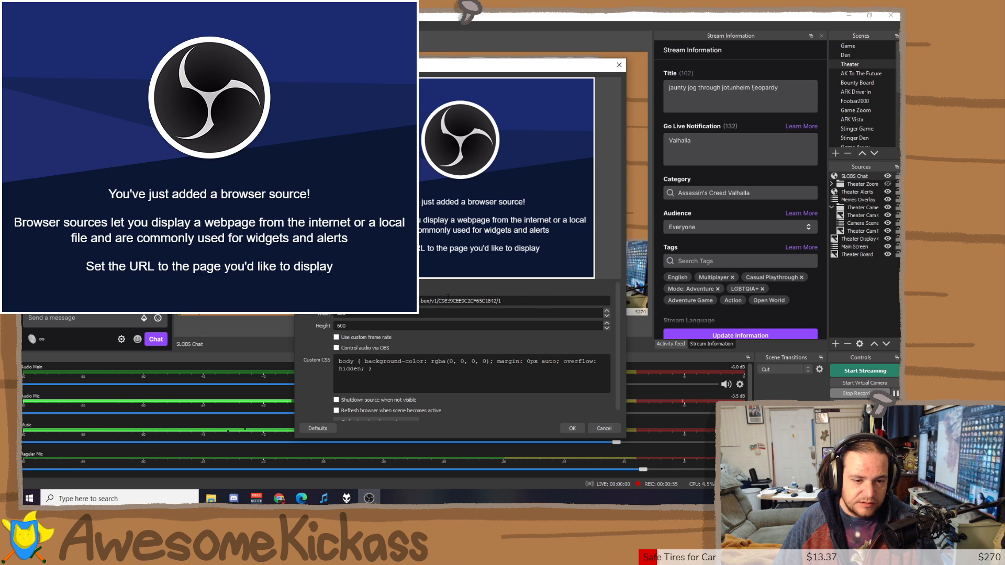
key("Tab")
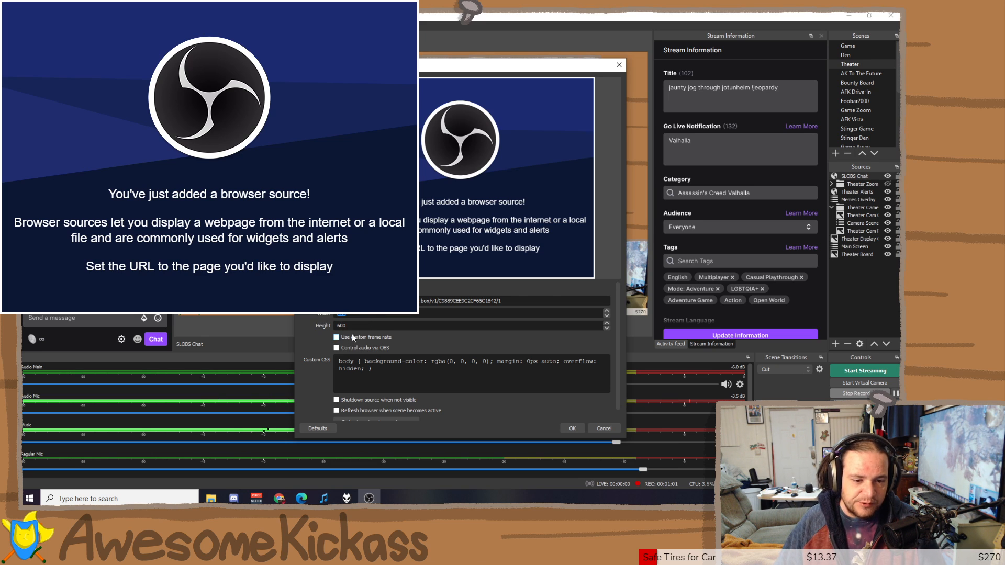
mouse_move(617, 312)
left_mouse_down()
mouse_move(616, 344)
mouse_move(616, 320)
left_mouse_up()
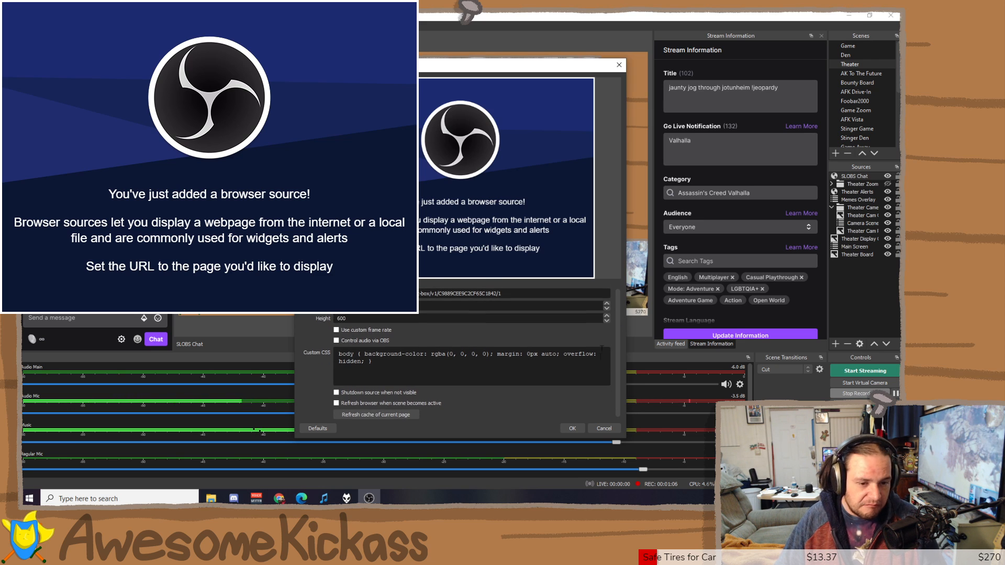
left_click(572, 429)
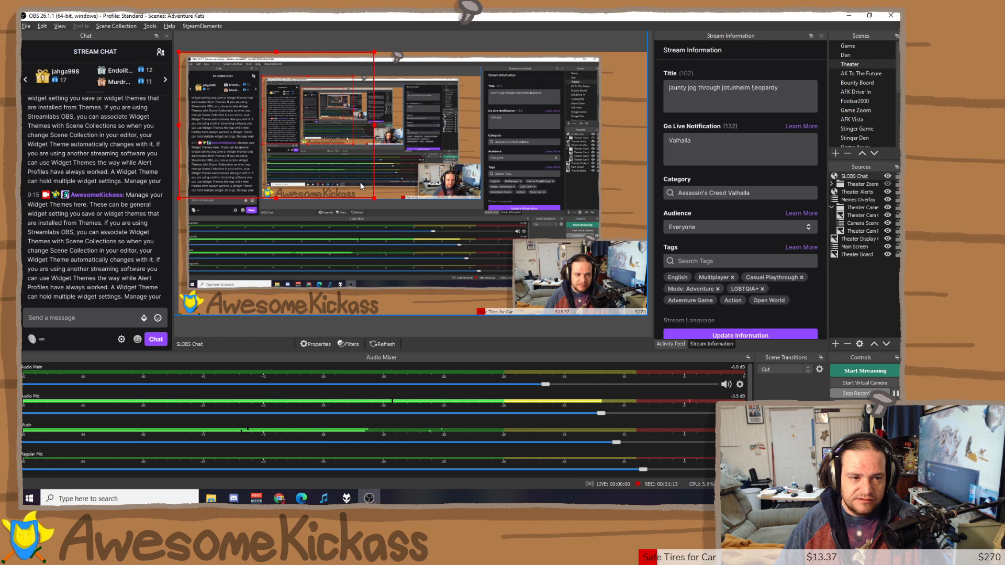
Send the chat box link and the Widget Themes paragraph as test chat messages.
left_click(104, 318)
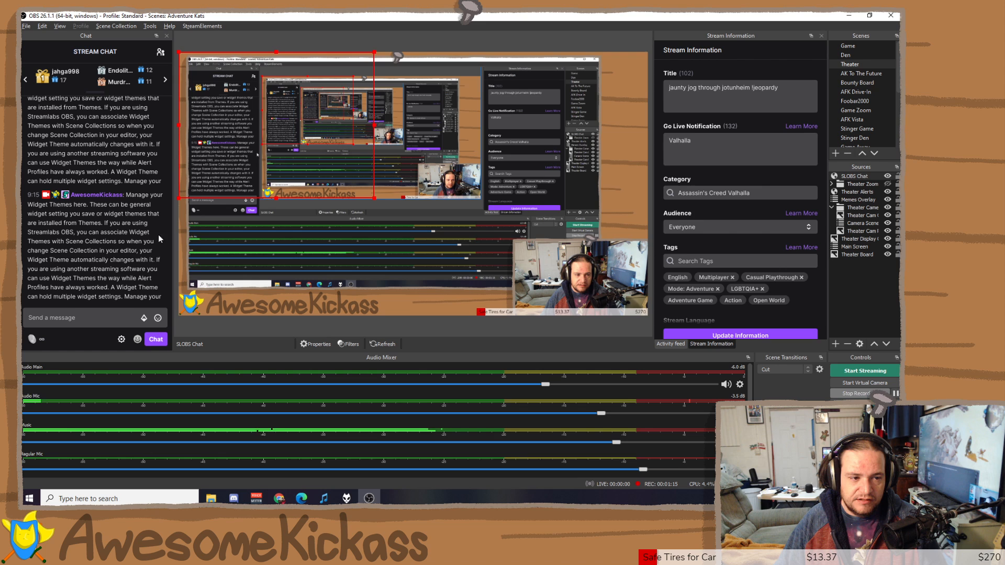
key("ctrl+v")
key("Return")
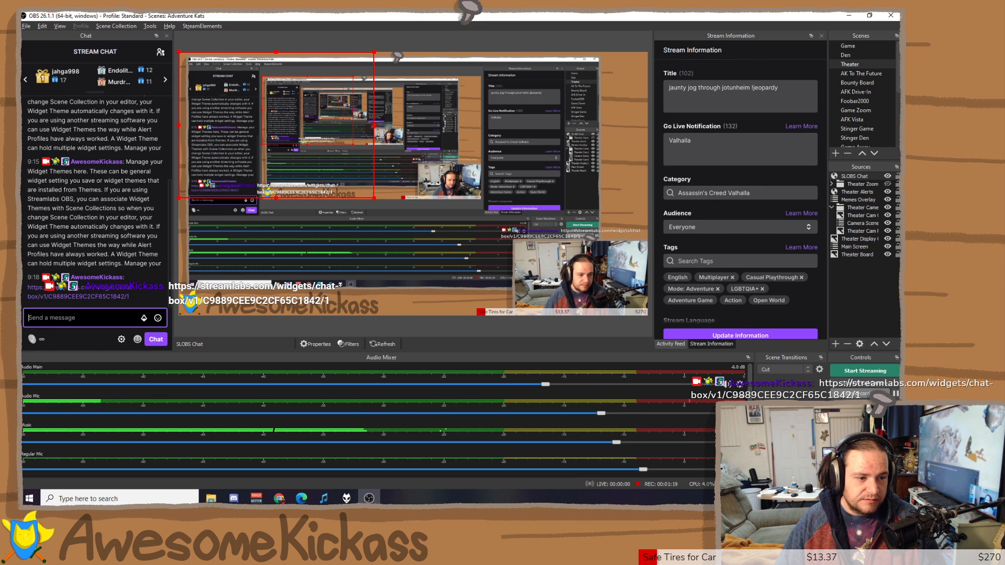
left_click_drag(162, 266, 126, 163)
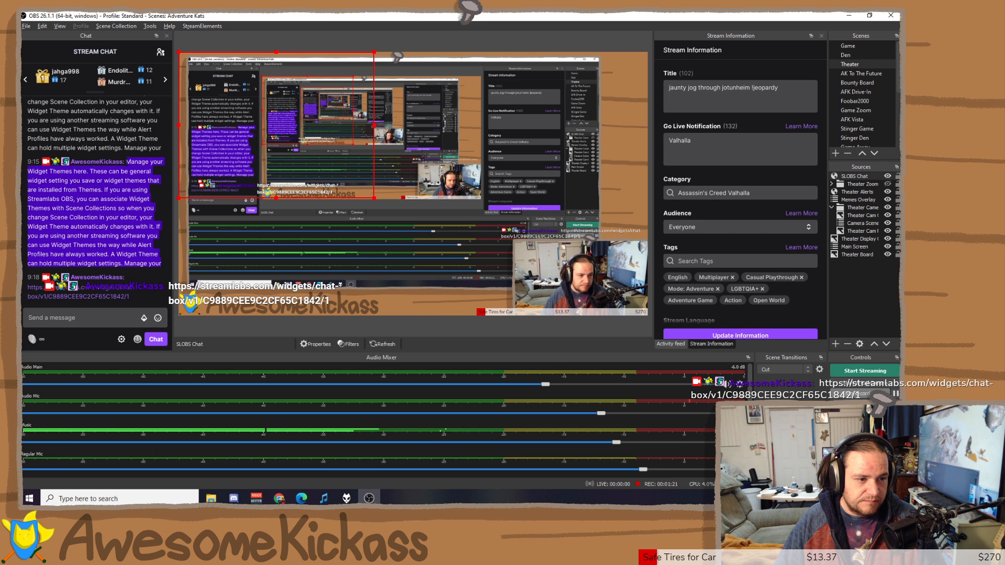
left_click(108, 318)
key("ctrl+v")
key("Return")
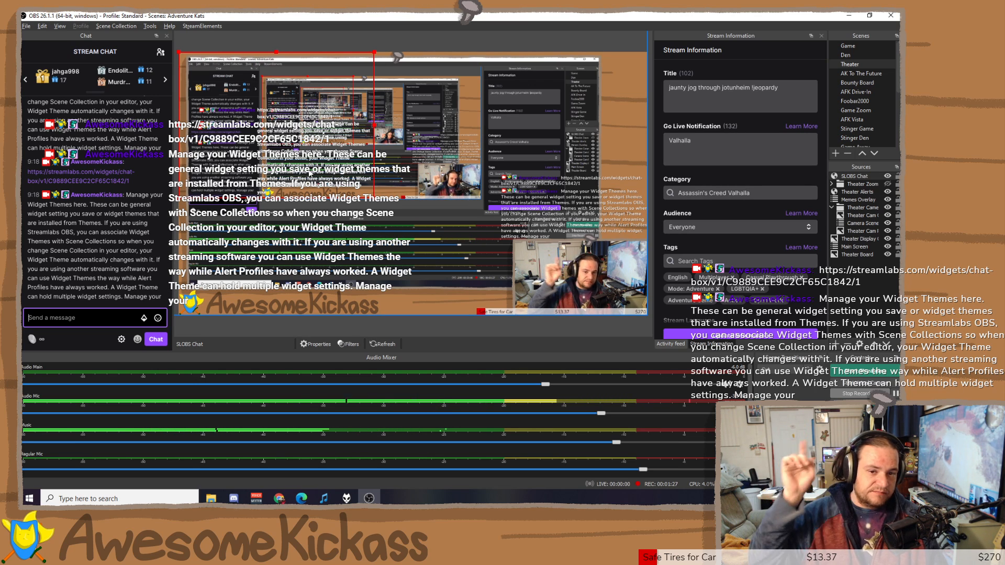
Move the chat overlay to the preview centre, then delete the SLOBS Chat source.
left_click_drag(310, 173, 398, 270)
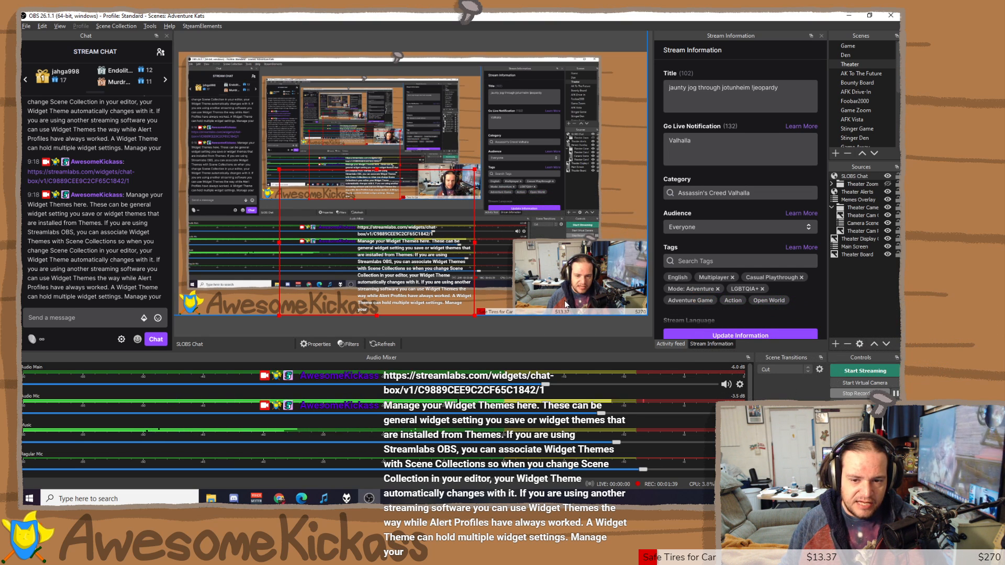
left_click(848, 344)
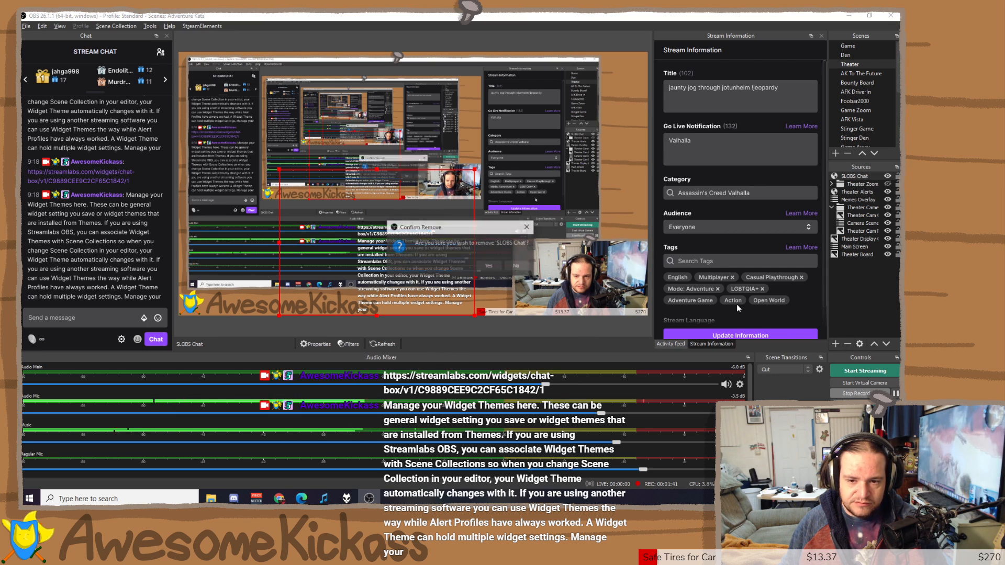
left_click(489, 267)
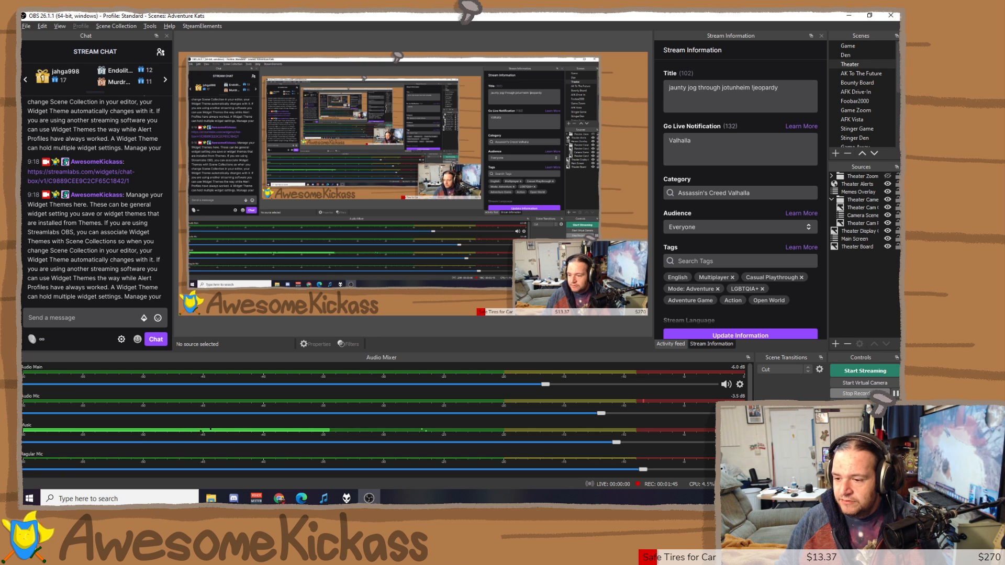
Switch to the StreamElements My overlays page and edit the Theater Alerts overlay.
key("alt+Tab")
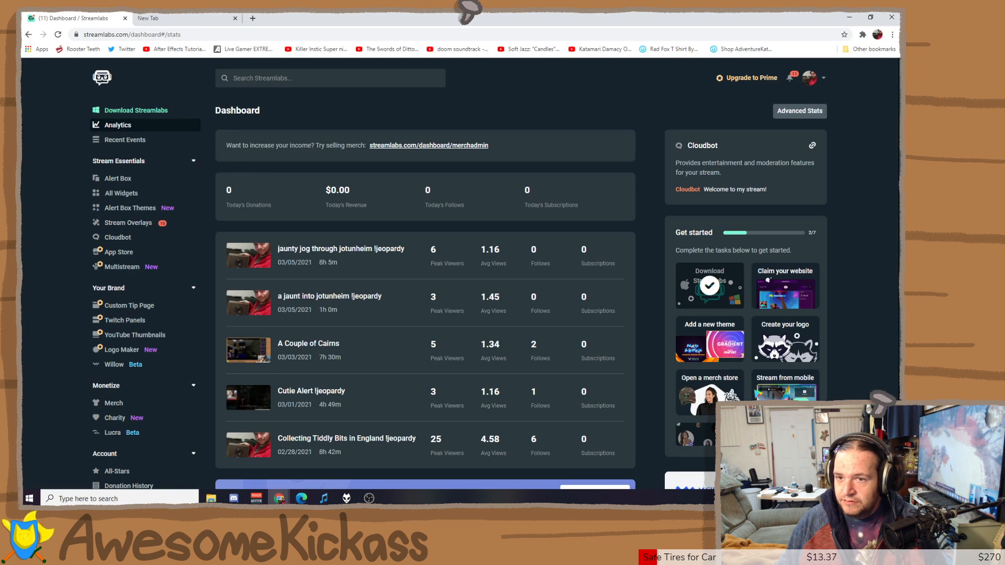
key("alt+Tab")
key("alt+Tab")
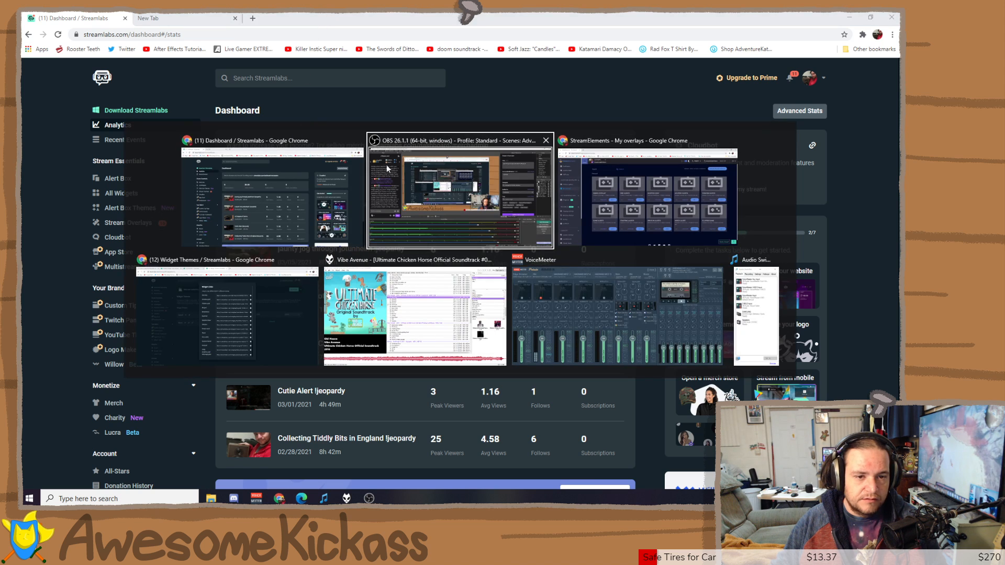
key("alt+Tab")
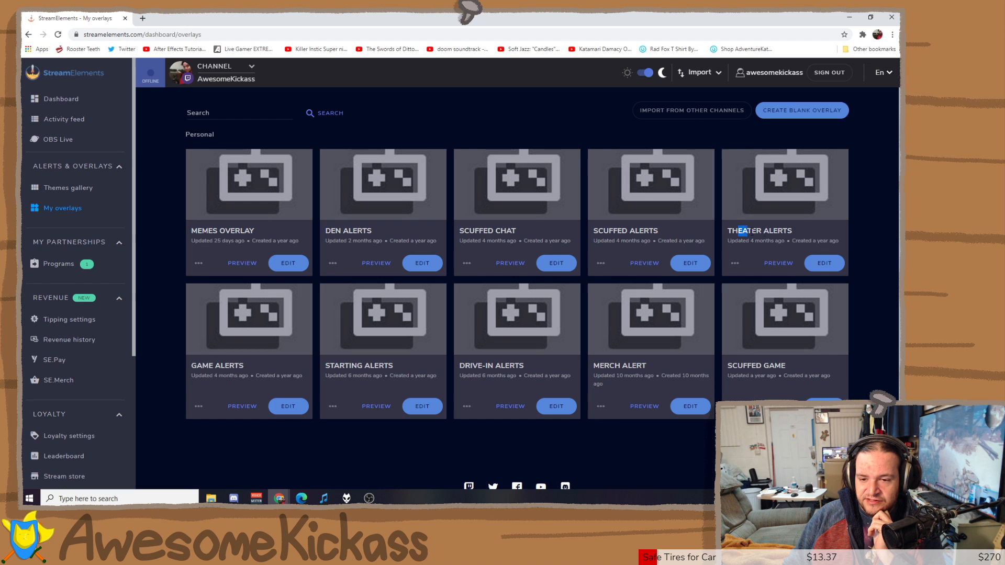
left_click_drag(749, 231, 788, 231)
left_click(824, 267)
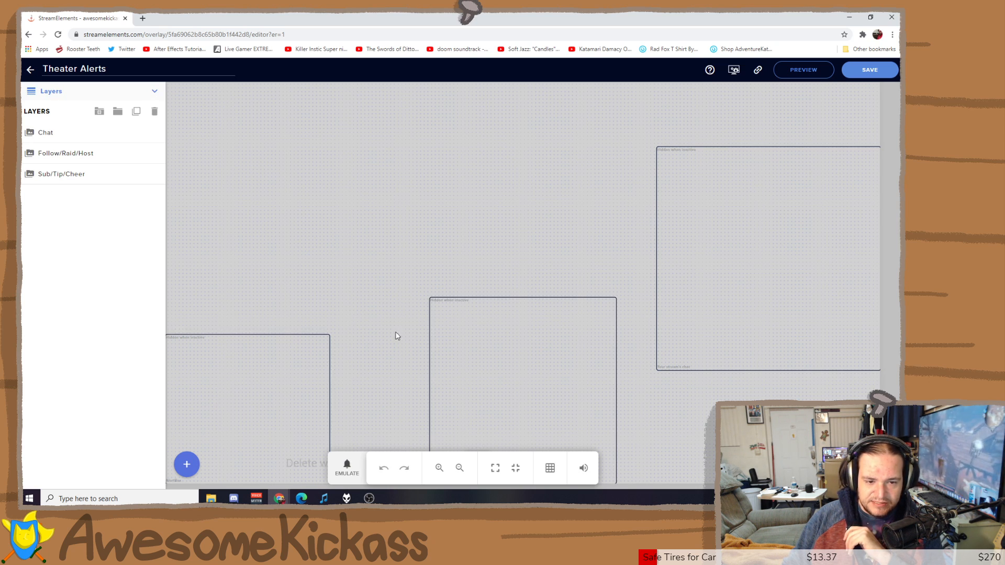
Select the Follow/Raid/Host widget and show its enabled alerts: Follower, Host and Raid.
left_click(811, 229)
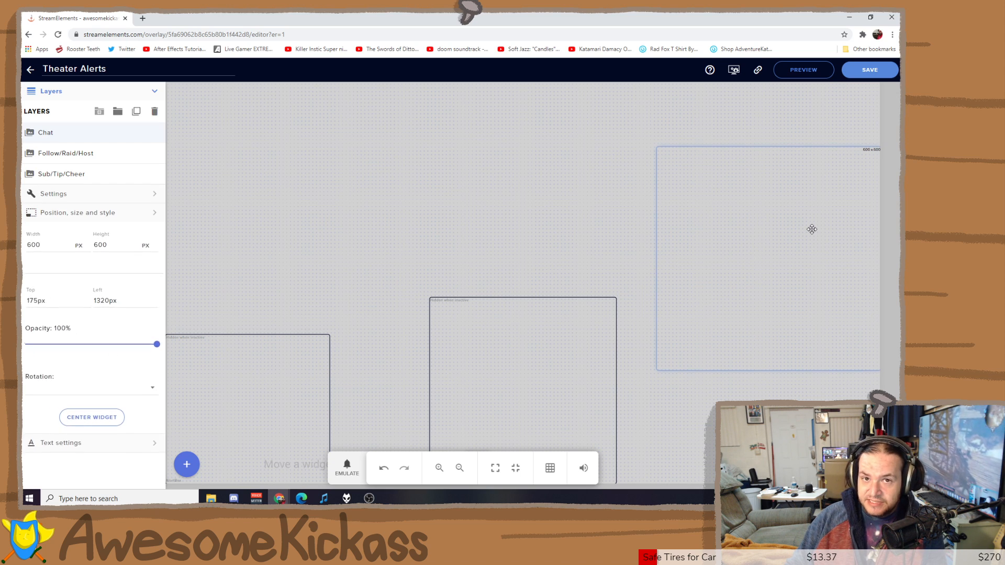
left_click(506, 368)
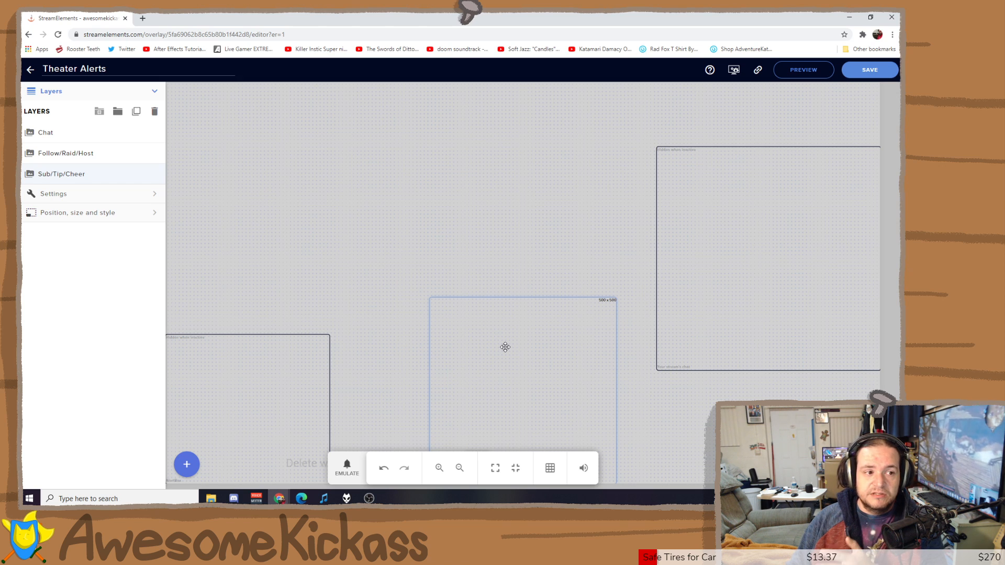
left_click(280, 370)
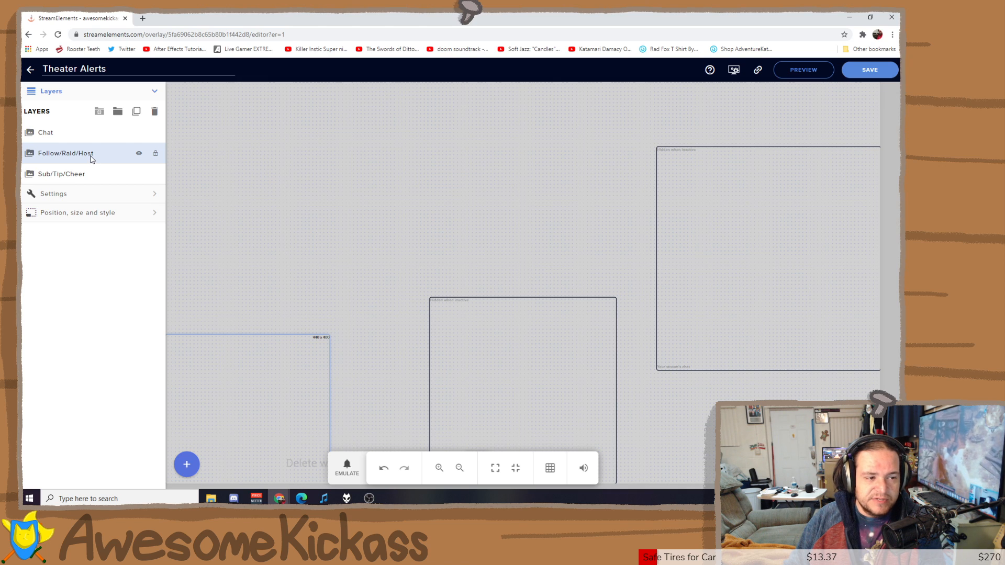
left_click(157, 195)
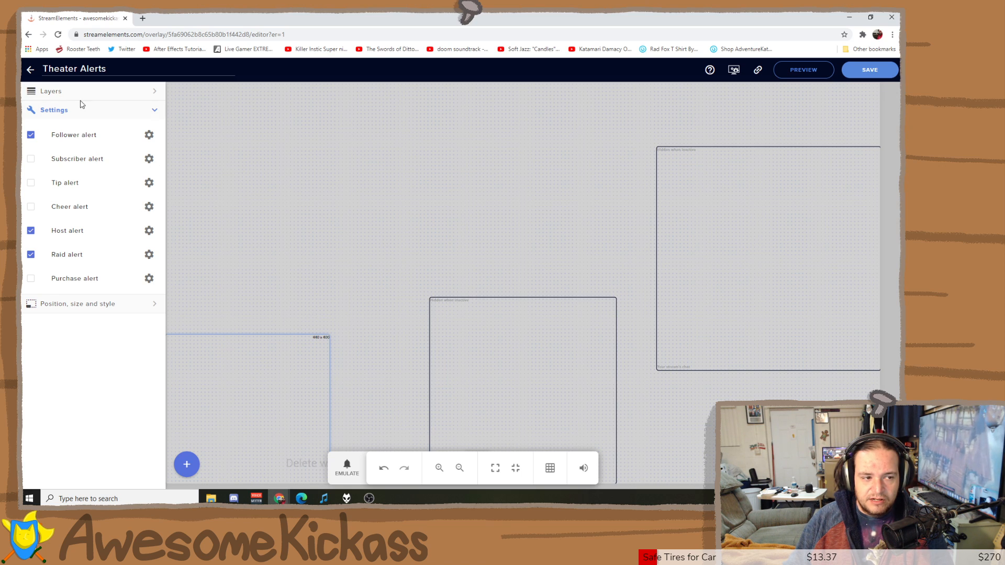
Review the Sub/Tip/Cheer alerts and Chat widget's 15-second fade, then drag the browser aside to reveal OBS.
left_click(155, 111)
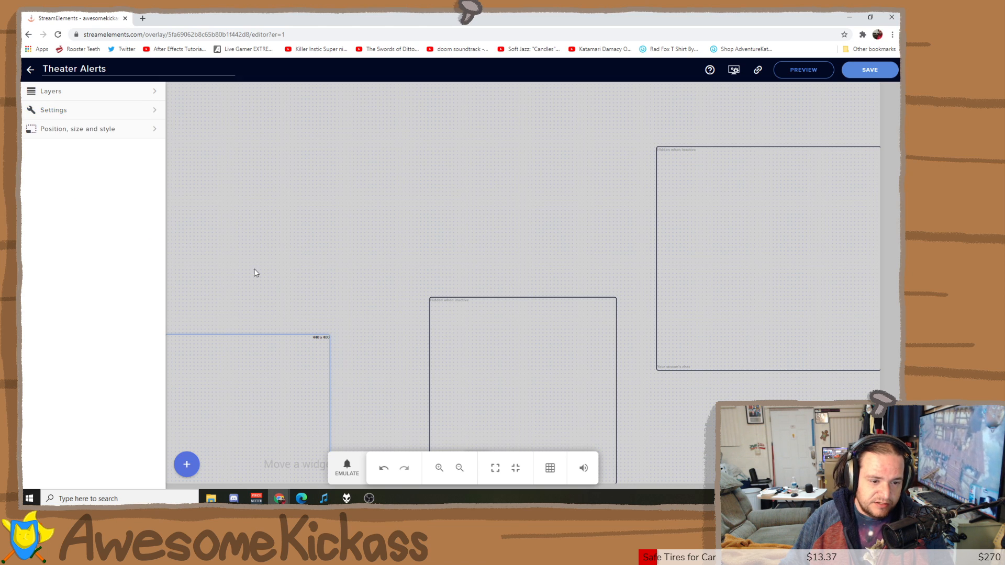
left_click(458, 346)
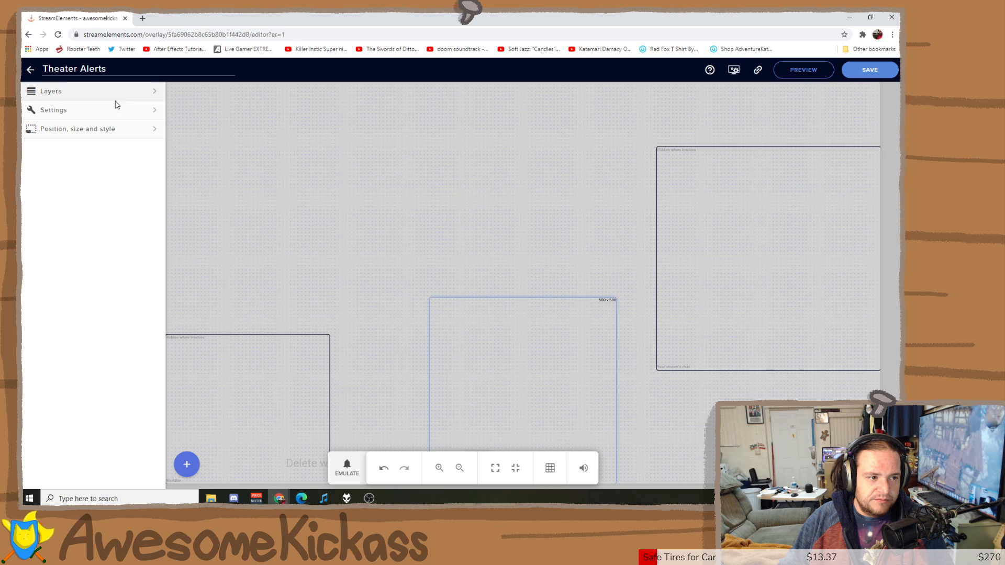
left_click(155, 111)
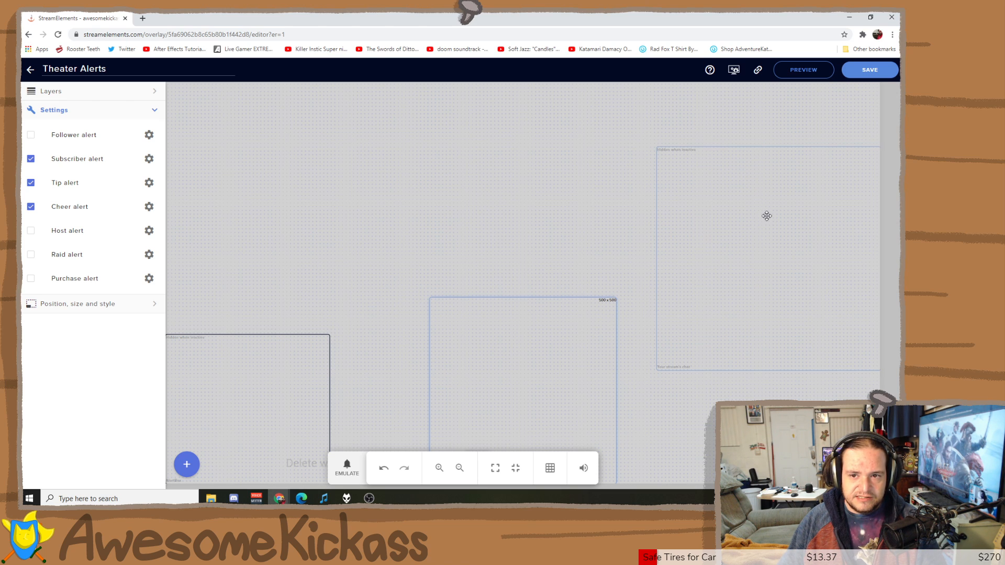
left_click(728, 213)
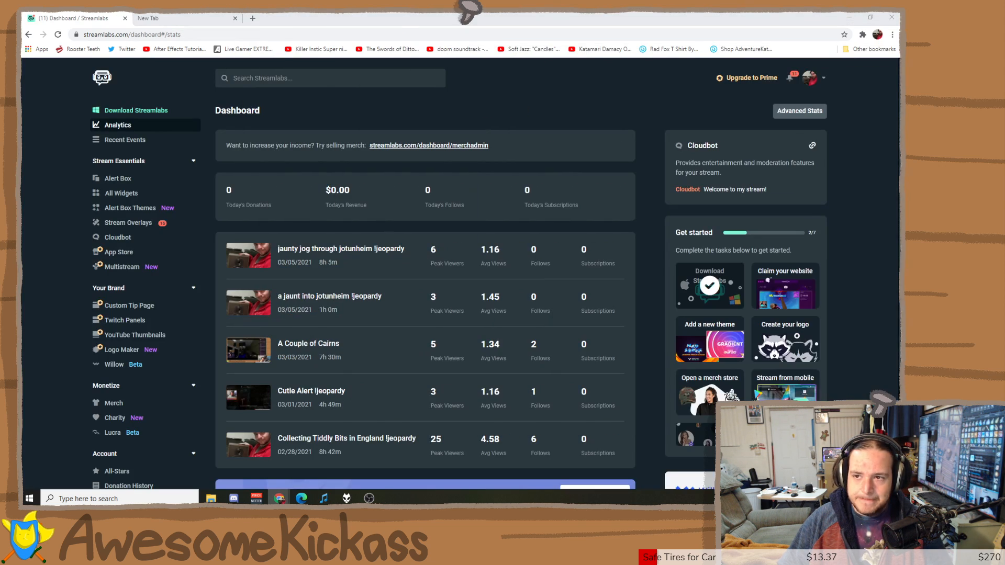
left_click_drag(754, 16, 899, 78)
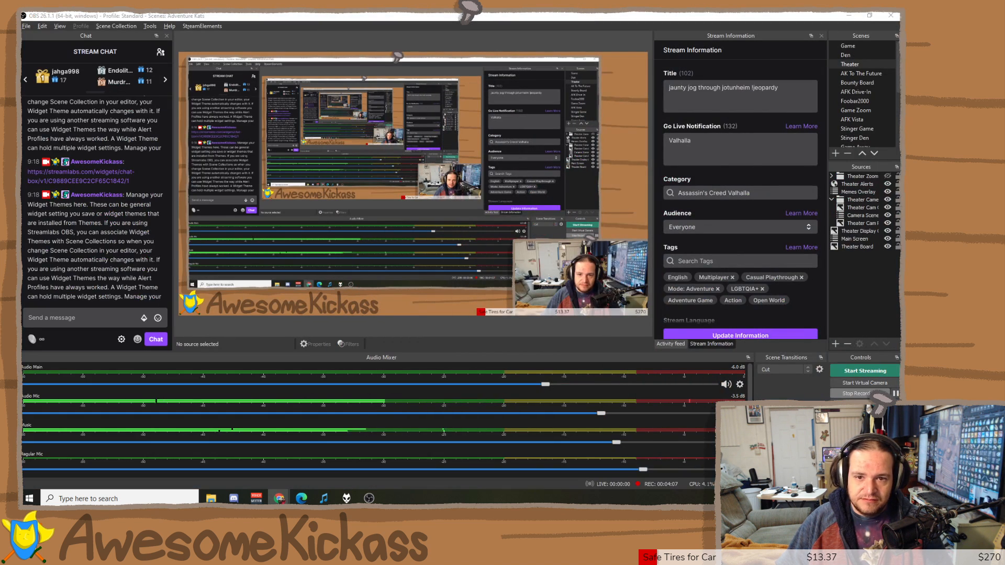
Create a new browser source named SE Overlay.
left_click(836, 344)
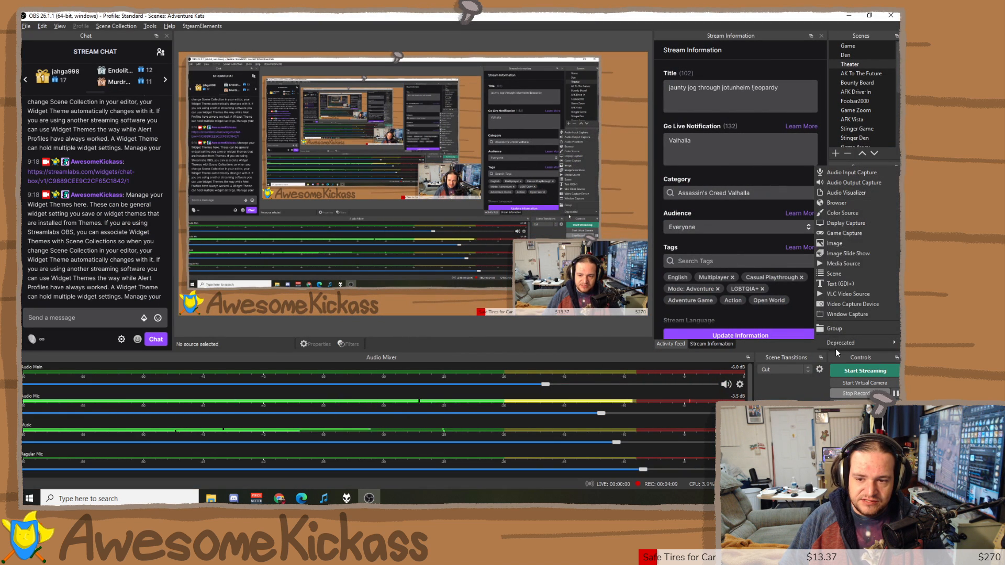
left_click(851, 39)
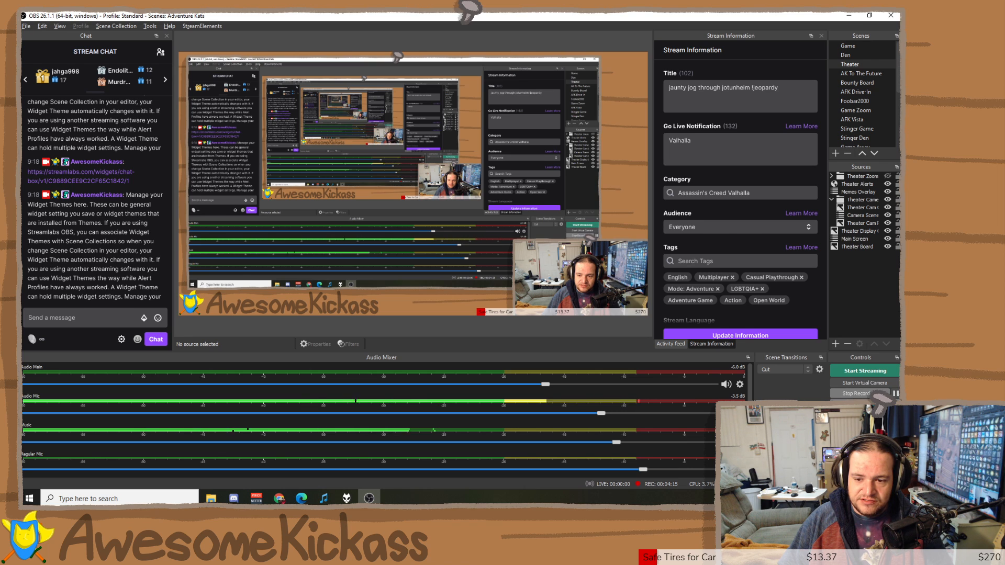
left_click(835, 344)
left_click(843, 200)
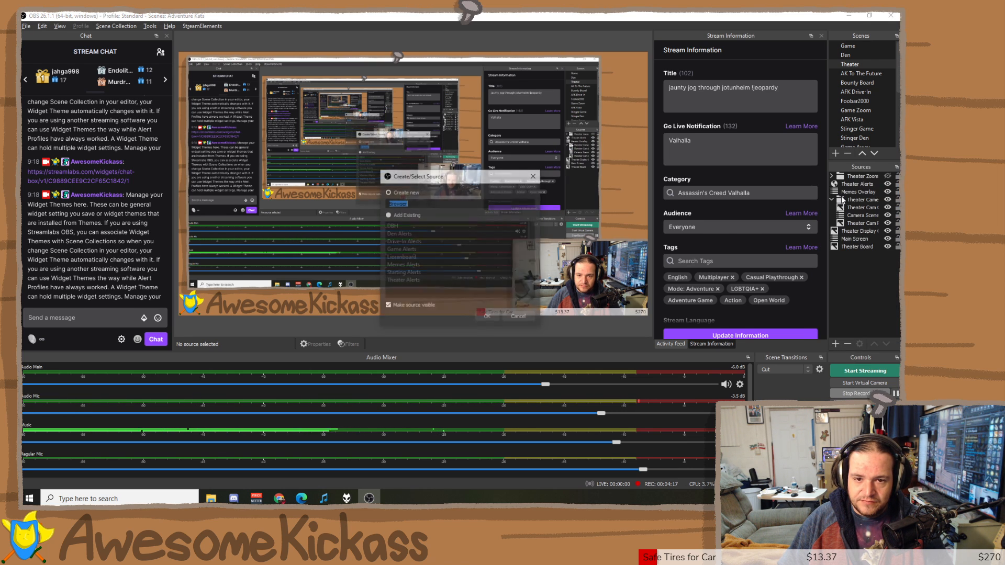
type("S")
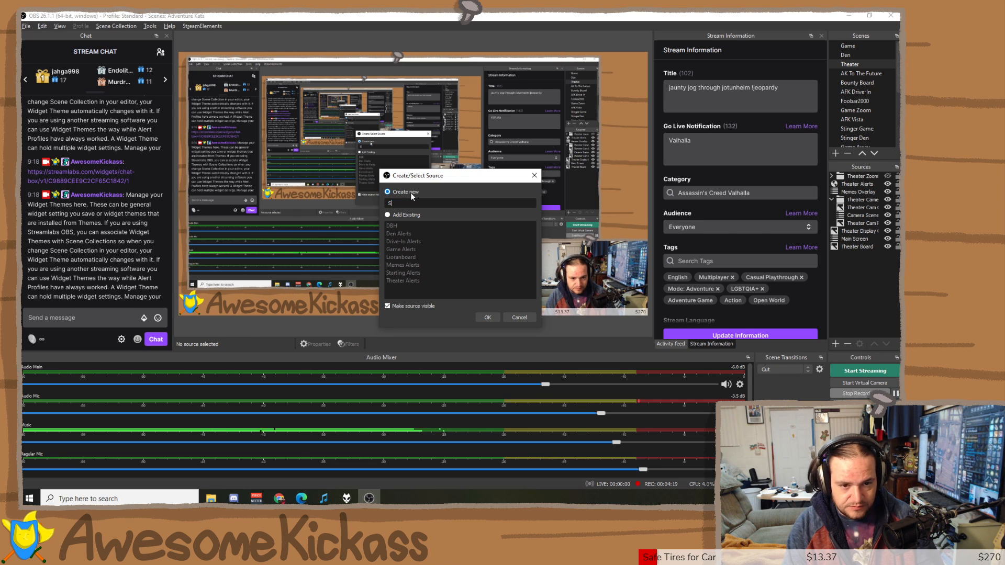
type("E")
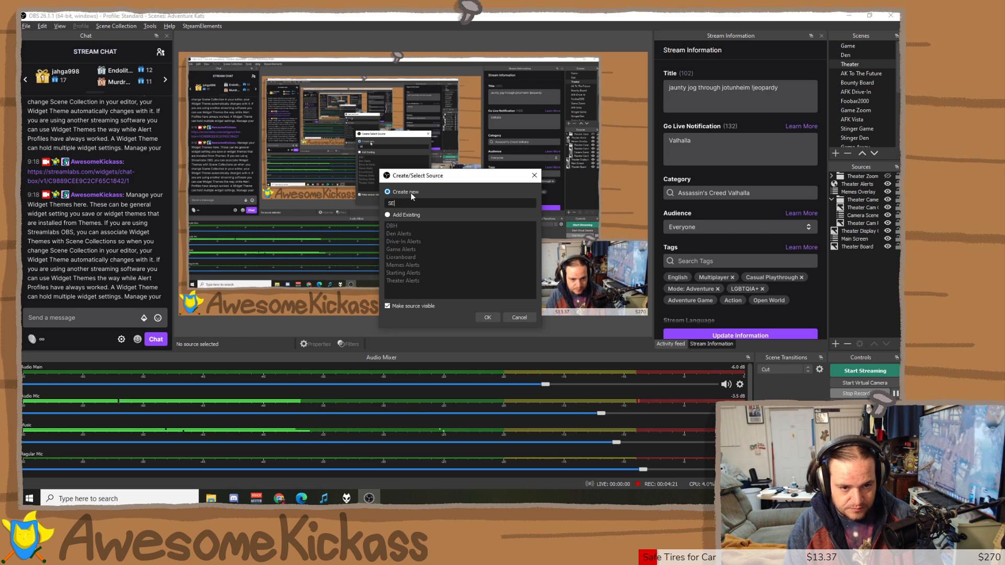
type(" O")
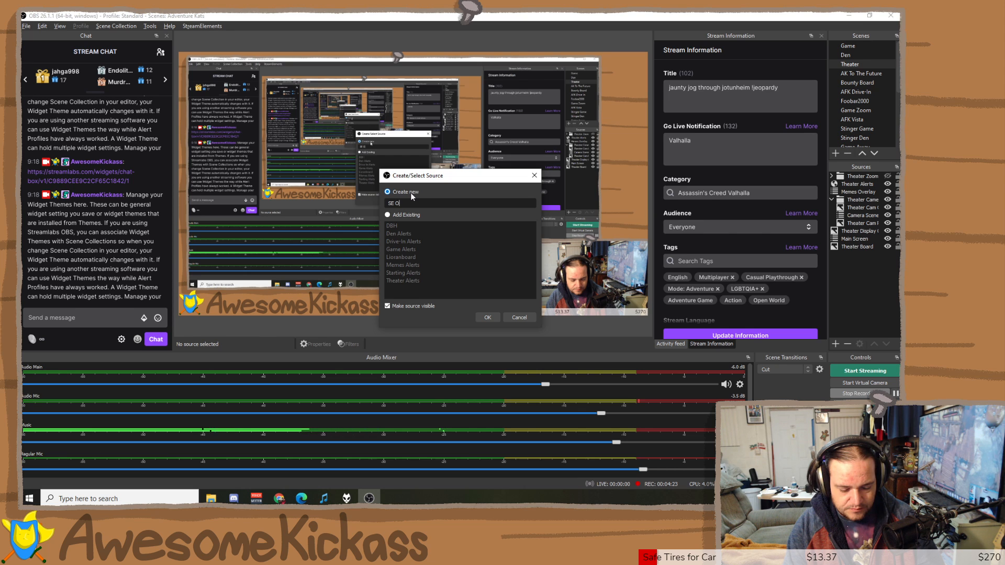
type("veral")
type("y")
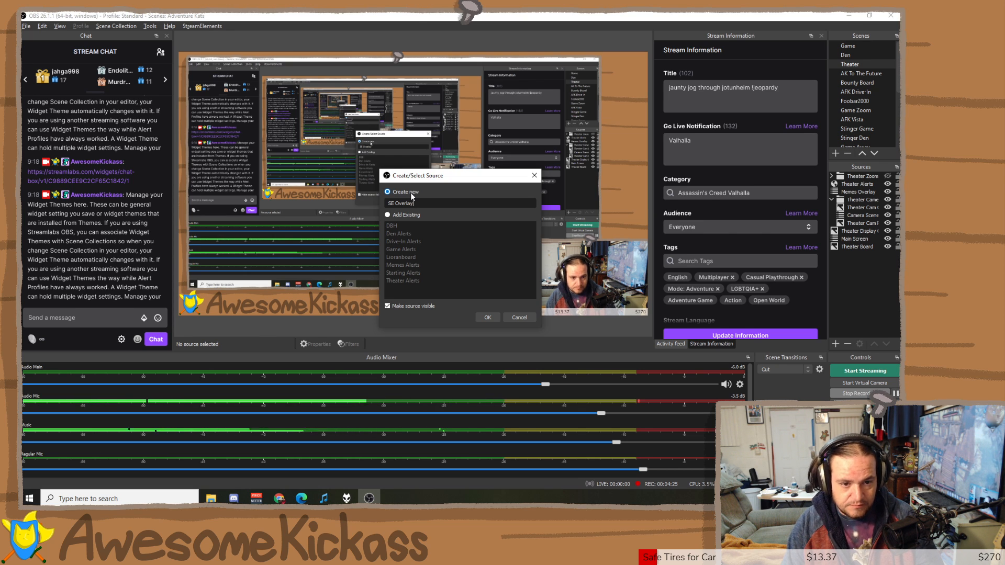
key("Return")
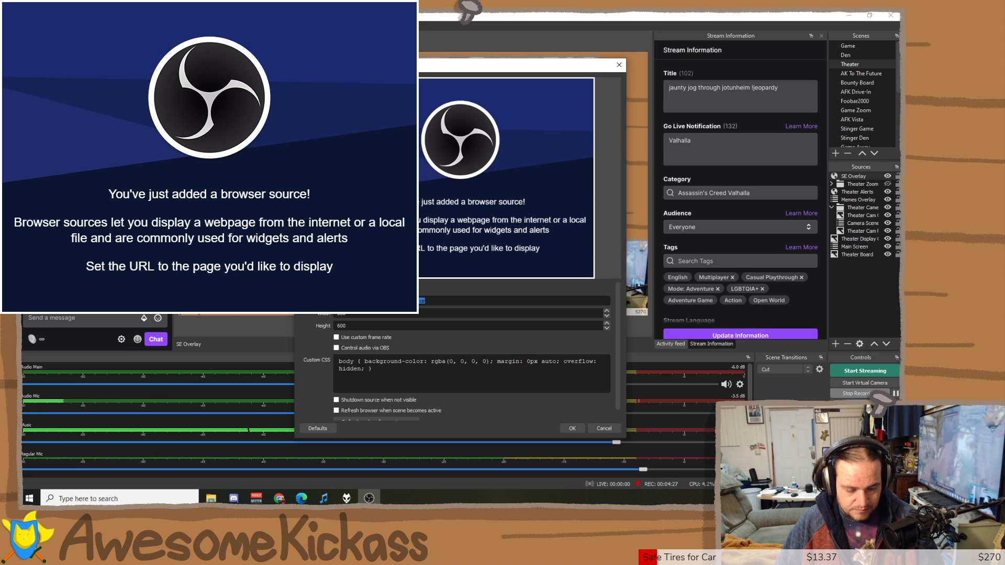
Give it the pasted StreamElements overlay URL and a 1920×1080 size.
key("ctrl+a")
key("ctrl+v")
left_click(384, 324)
type("1920")
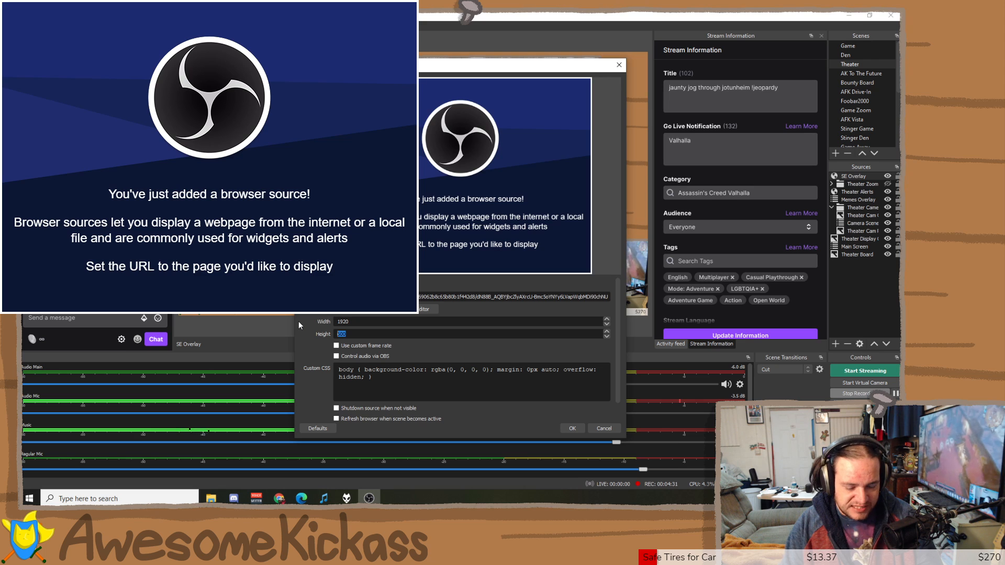
key("Tab")
type("1080")
scroll(323, 331, "down", 1)
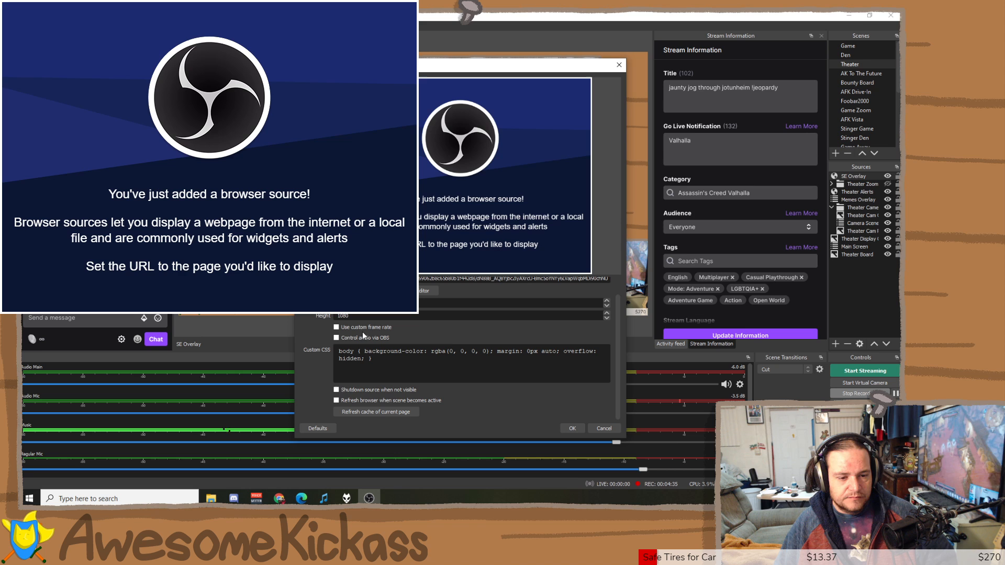
left_click(573, 429)
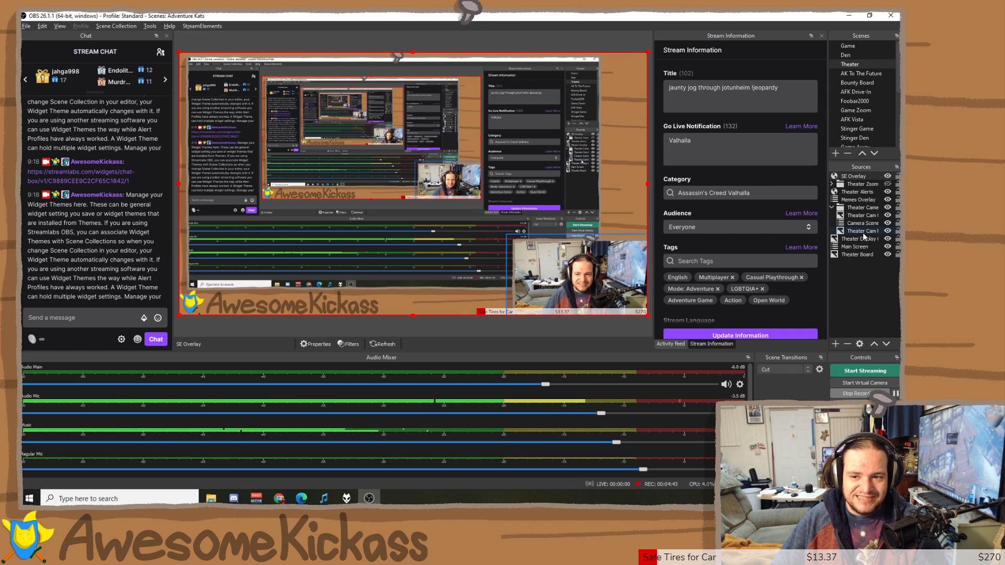
Delete the SE Overlay source and send the copied widget-themes text as a chat message.
left_click(849, 344)
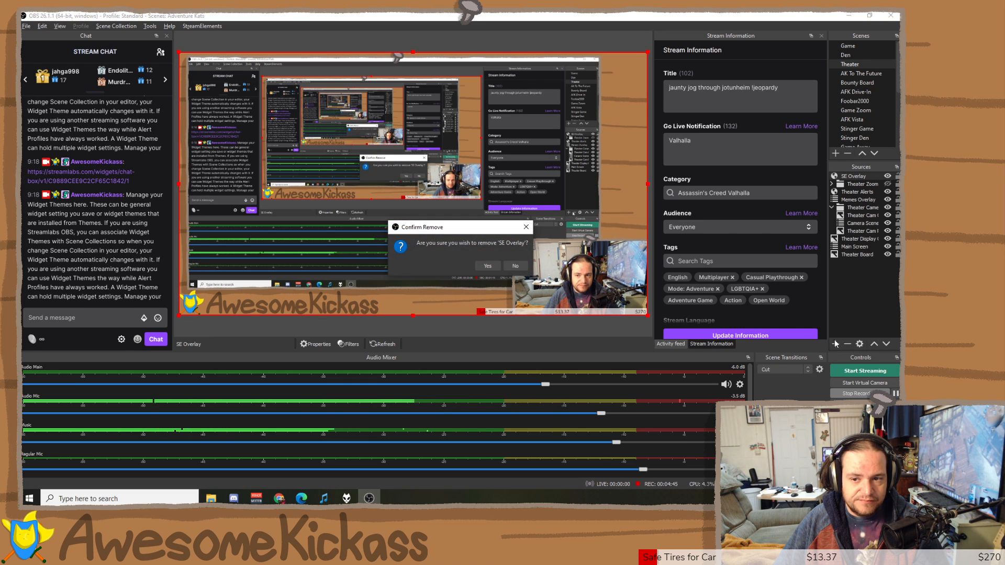
left_click(477, 266)
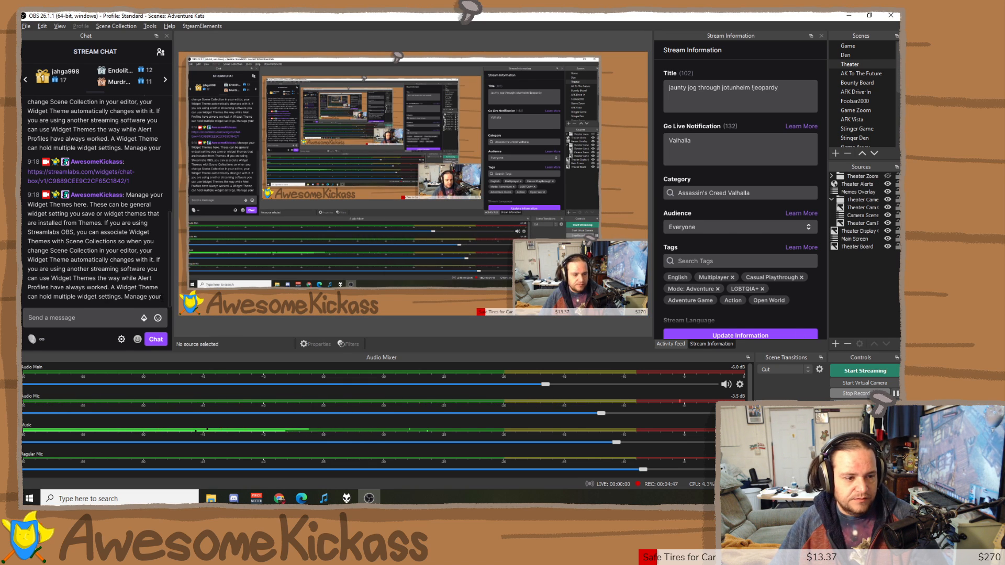
type("when you change Scene Collection in your editor, your Widget Theme automatically changes with it. If you are using another streaming software you can use Widget Themes the way while Alert Profiles have always worked. A Widget Theme can hold multiple widget settings. Manage your")
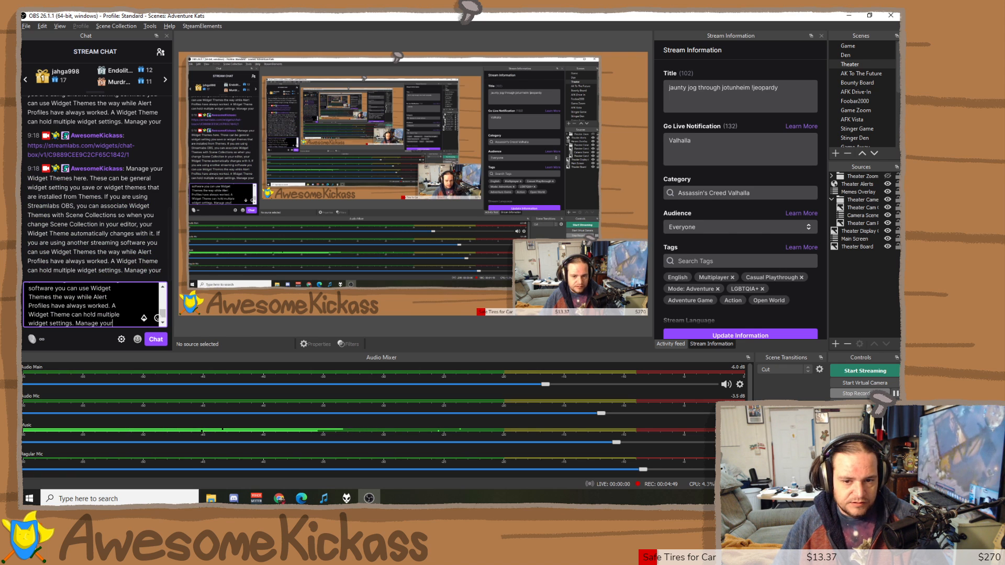
key("Return")
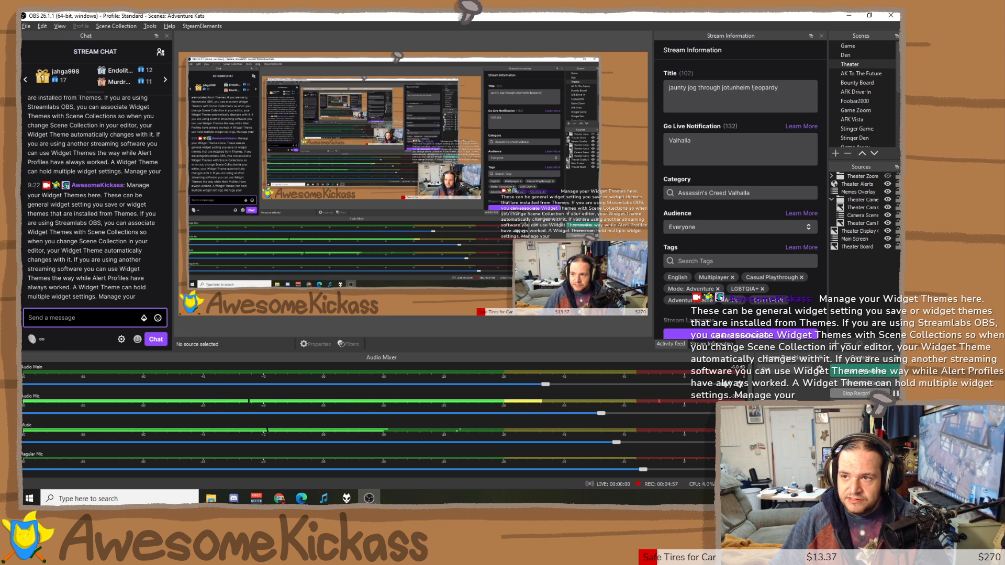
key("alt+Tab")
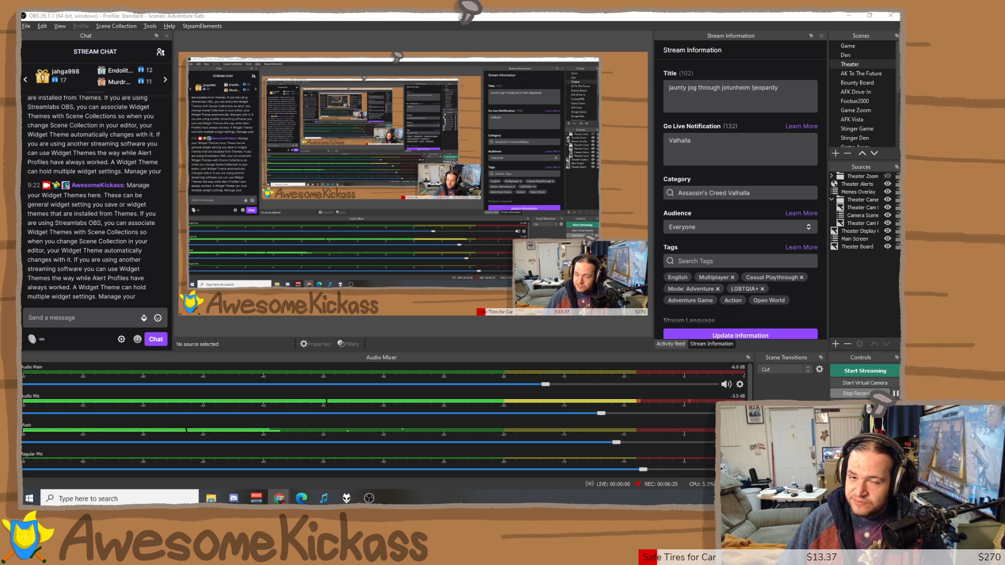
Bring the browser back, open the Game Alerts overlay for editing, then return to OBS.
left_click_drag(898, 107, 537, 15)
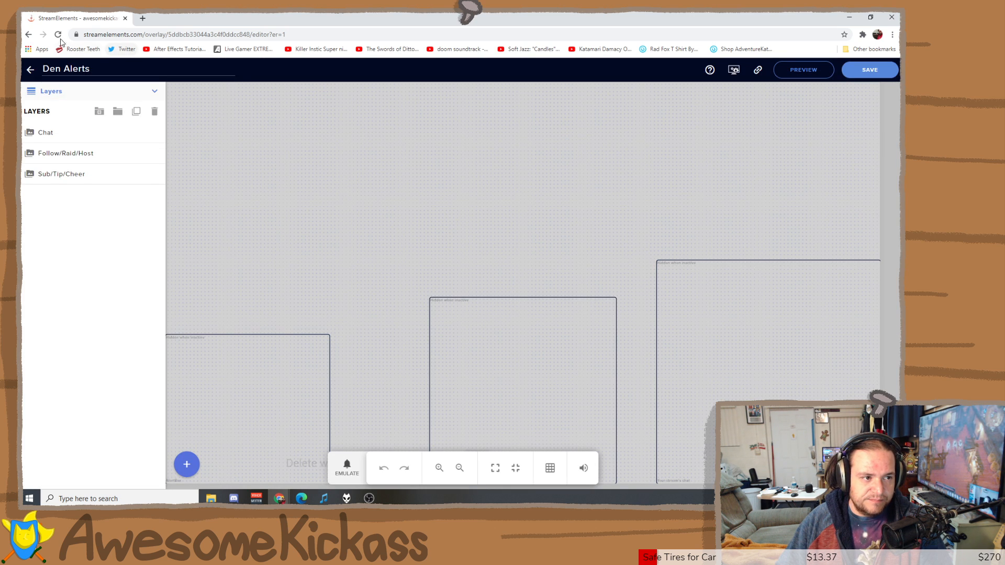
left_click(29, 35)
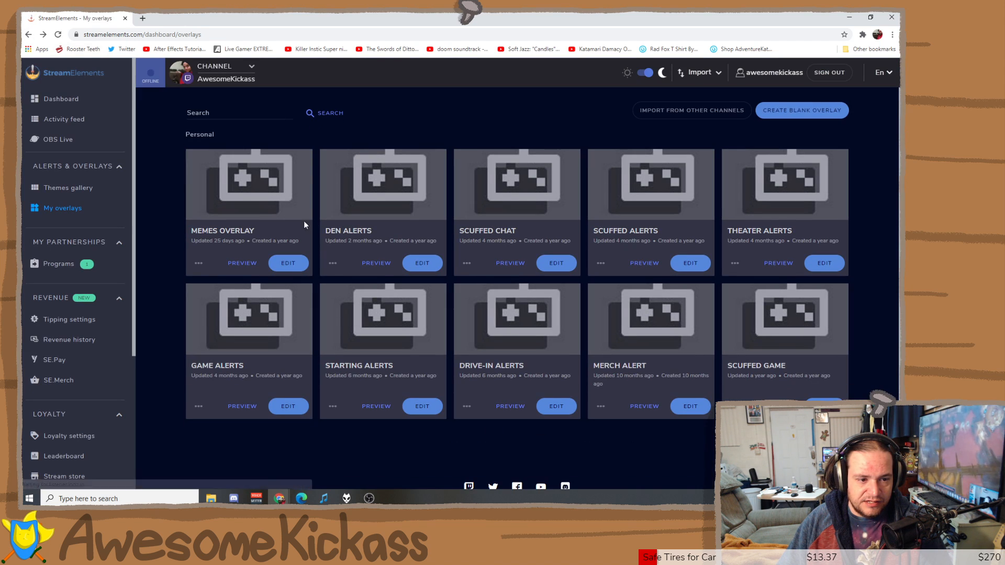
left_click(280, 404)
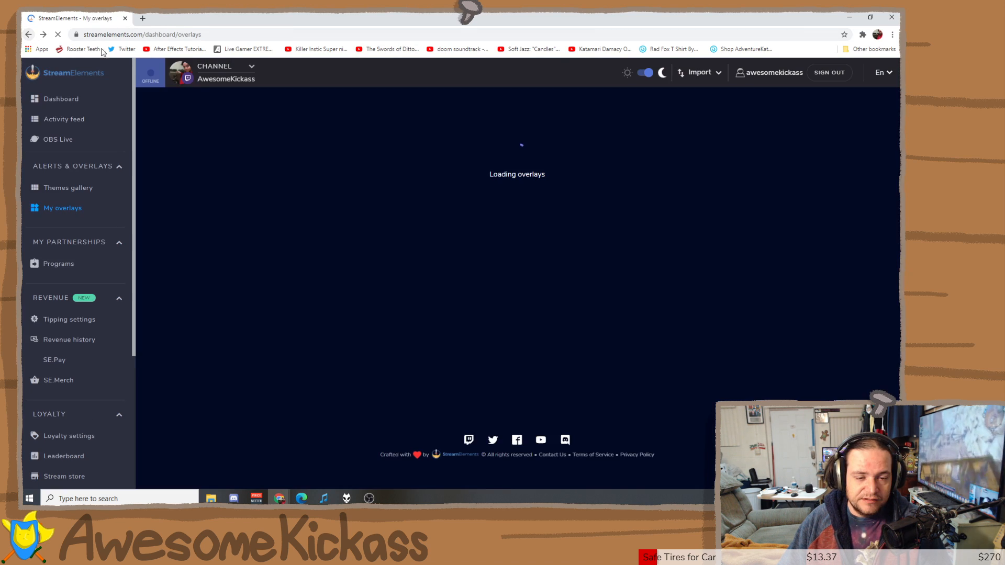
key("alt+Tab")
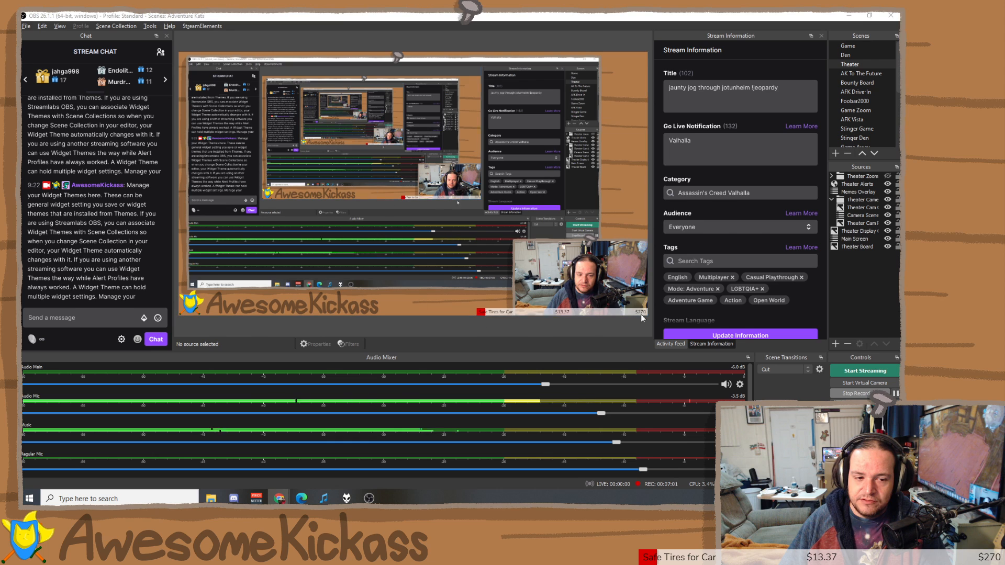
Select Theater Alerts, then go live on Memes Overlay, showing only the 'Sale Tires for Car' ticker.
left_click(861, 184)
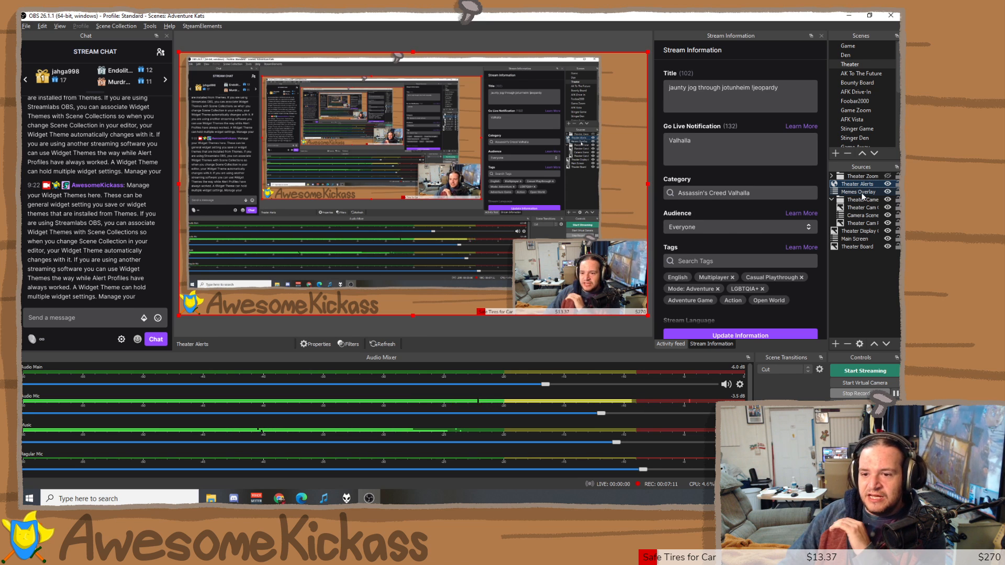
scroll(849, 116, "down", 4)
left_click(848, 113)
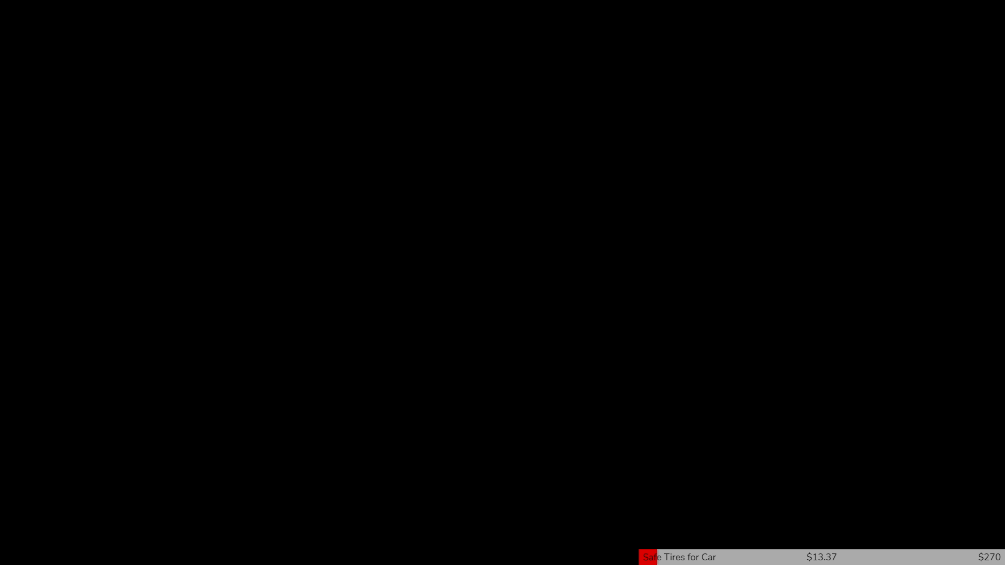
Show the Game, Den, Theater and AK To The Future scenes in turn.
left_click(941, 41)
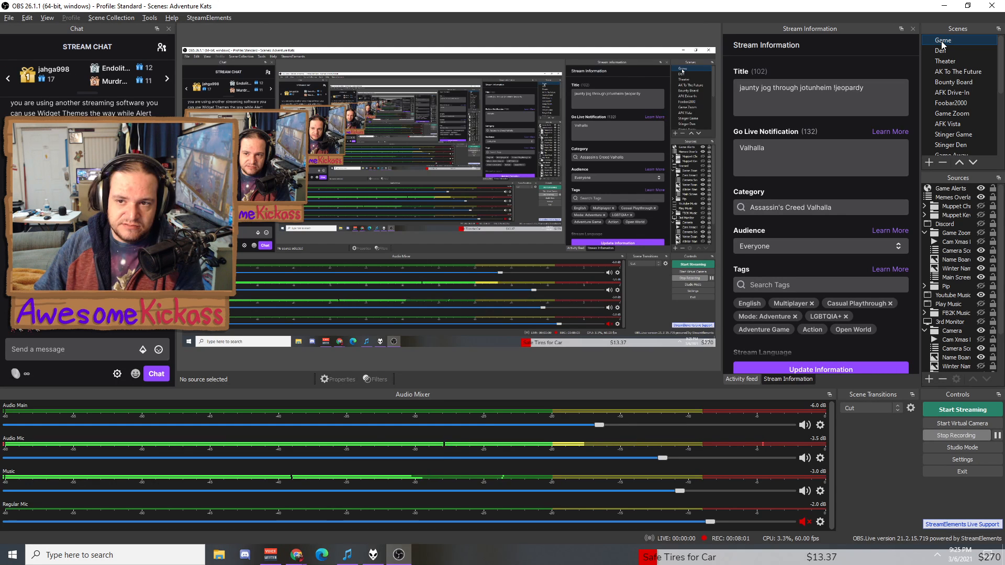
left_click(951, 50)
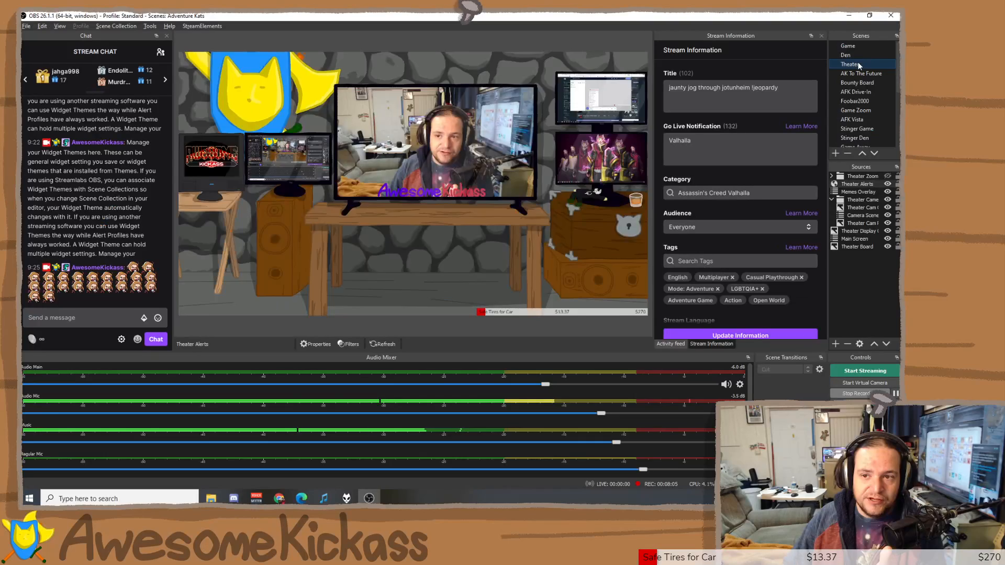
left_click(857, 65)
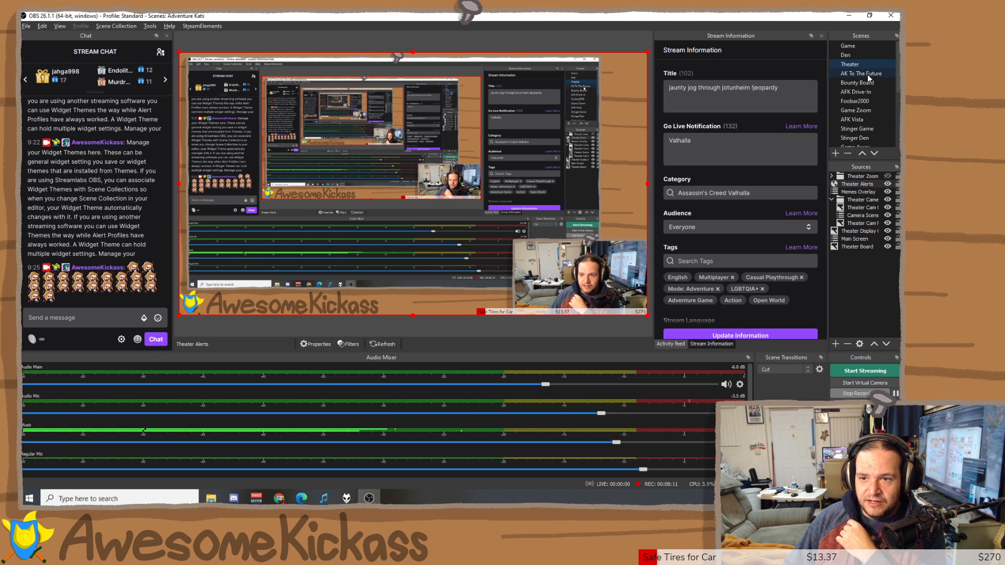
left_click(867, 74)
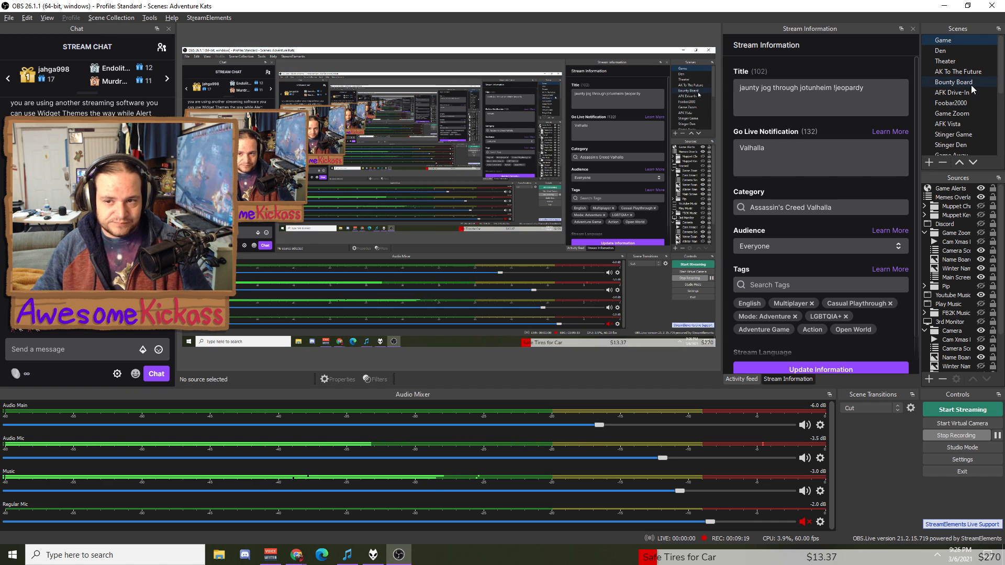
Switch to the Den scene, its TV showing the webcam and AwesomeKickass title.
left_click(965, 51)
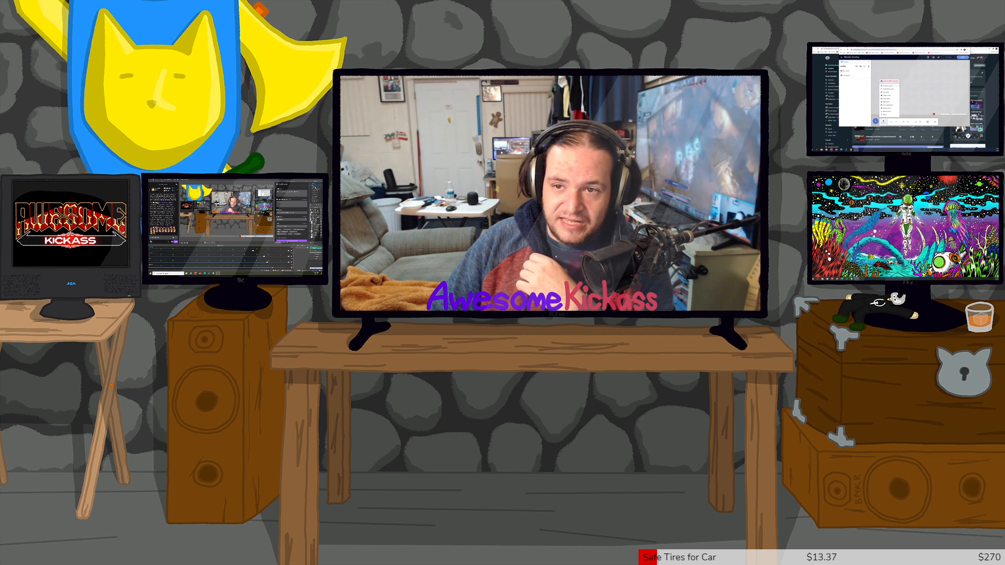
Return to the Game scene with the framed webcam over the desktop capture.
left_click(948, 37)
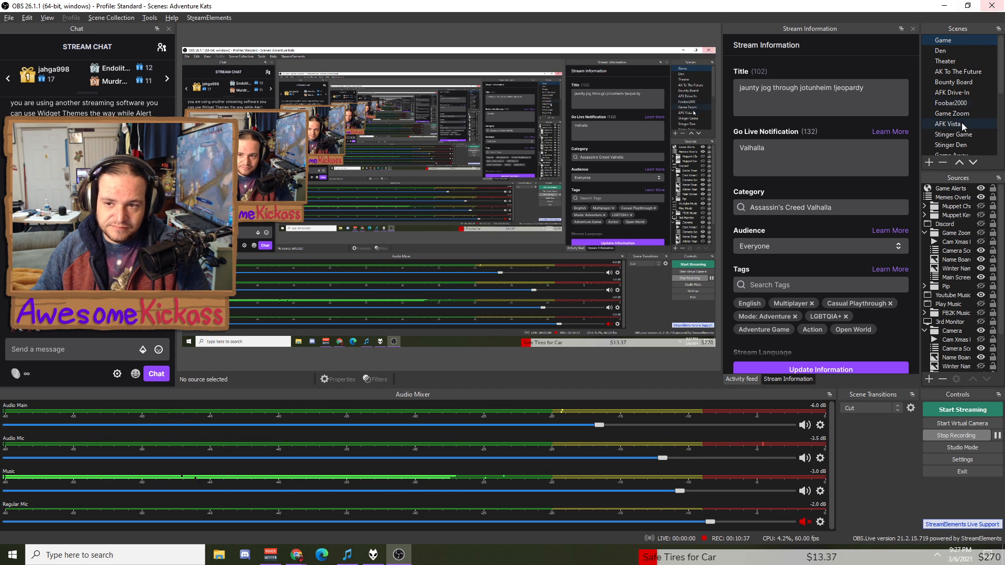
Put the Theater scene live using its F3 hotkey.
scroll(961, 121, "down", 4)
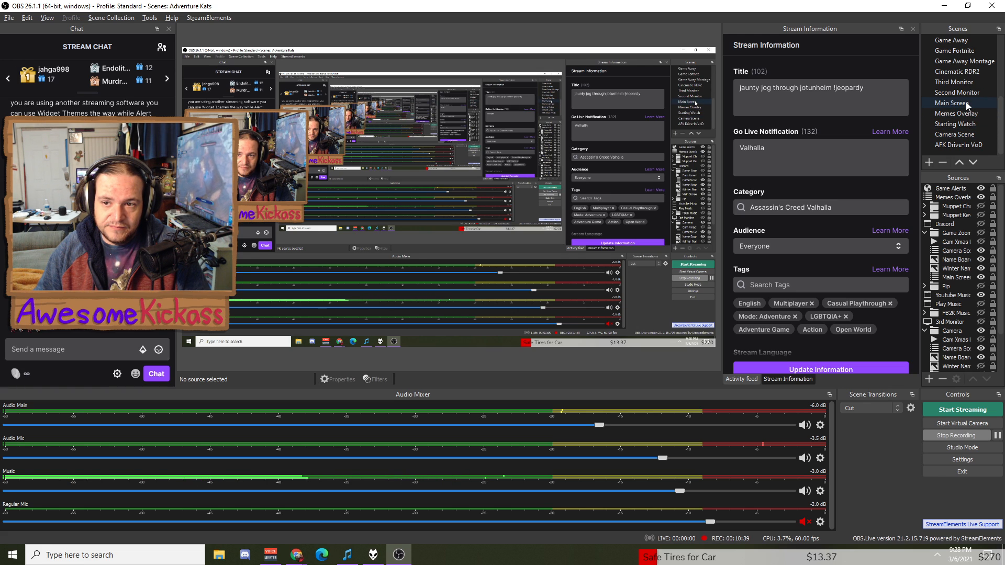
scroll(965, 96, "up", 4)
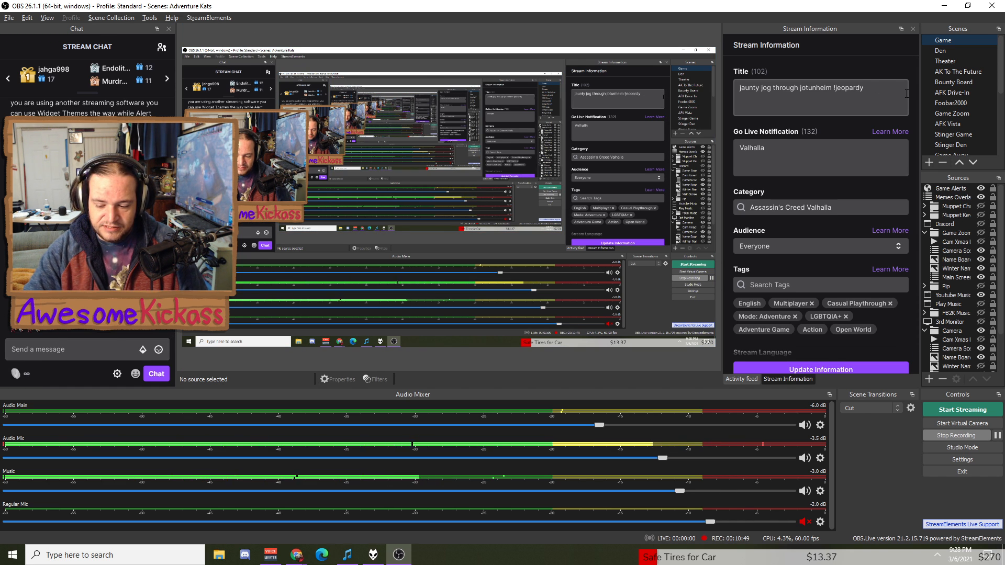
key("F3")
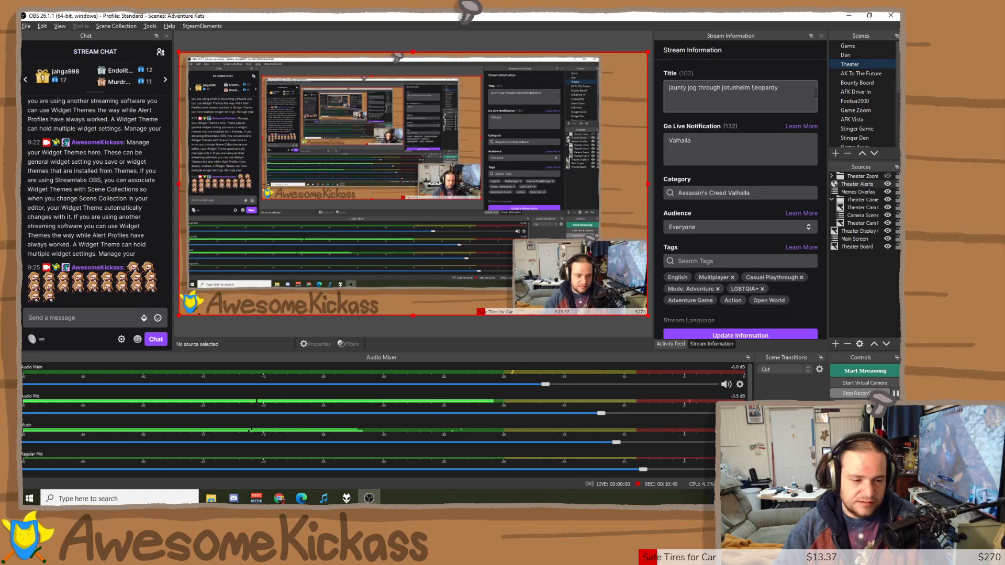
Redeem the Tumbleweed reward for 10 Koins and bring up the LioranBoard Receiver window.
left_click(32, 341)
left_click(57, 247)
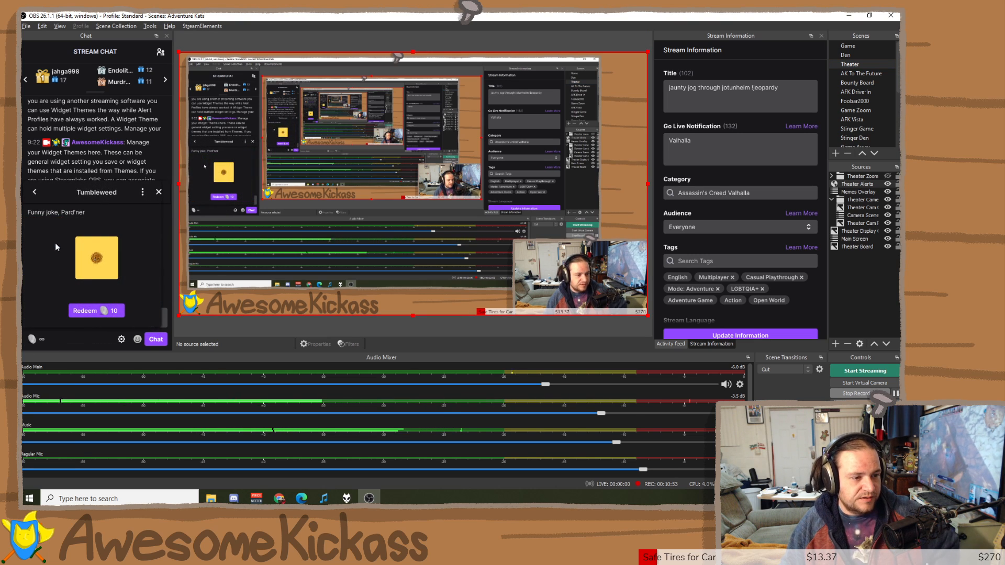
left_click(92, 308)
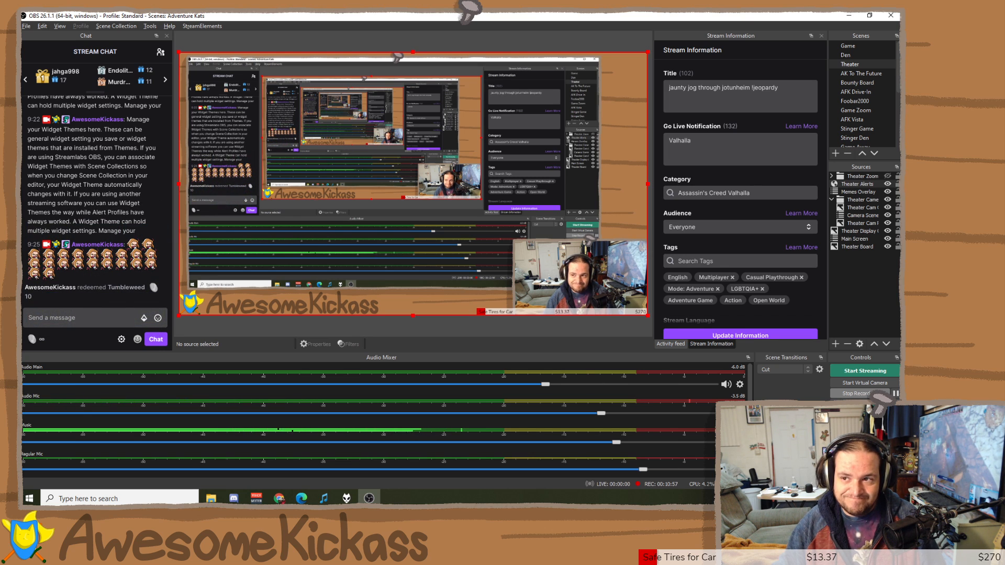
key("alt+Tab")
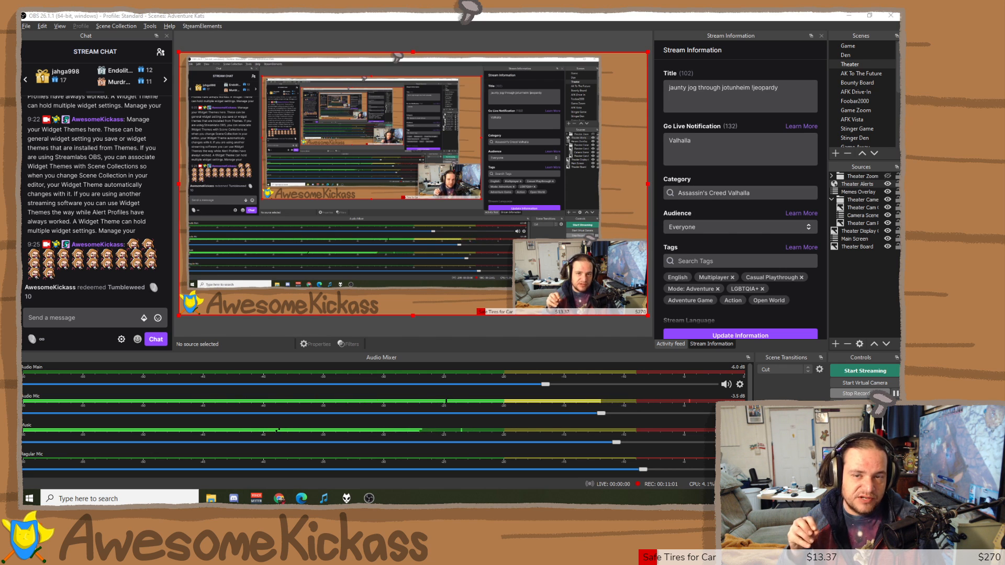
left_click_drag(342, 142, 559, 48)
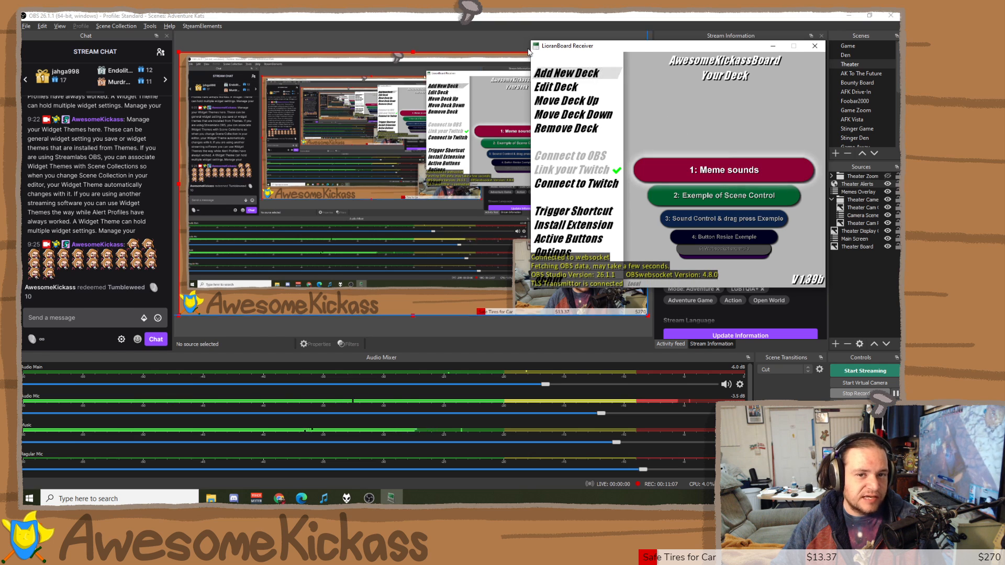
Drag the LioranBoard Receiver window off the right edge of the screen.
left_click_drag(631, 52, 1004, 53)
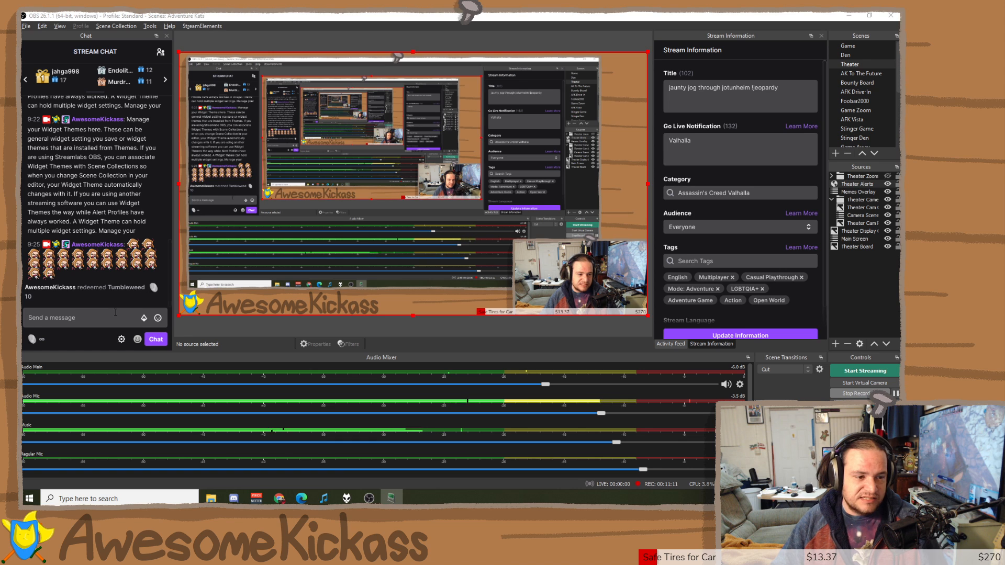
Redeem the Tumbleweed reward again so its animation rolls across.
left_click(32, 339)
left_click(60, 244)
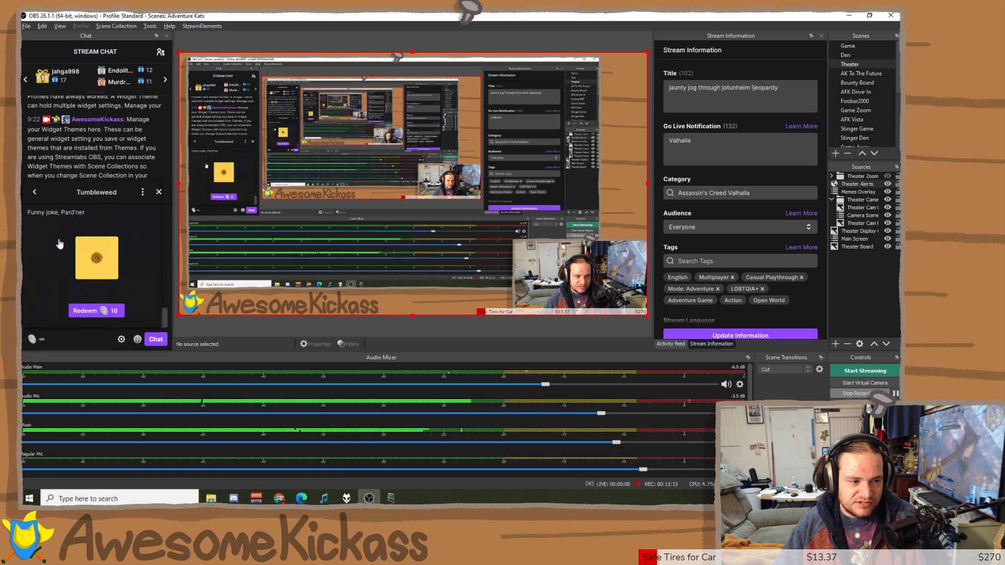
left_click(88, 311)
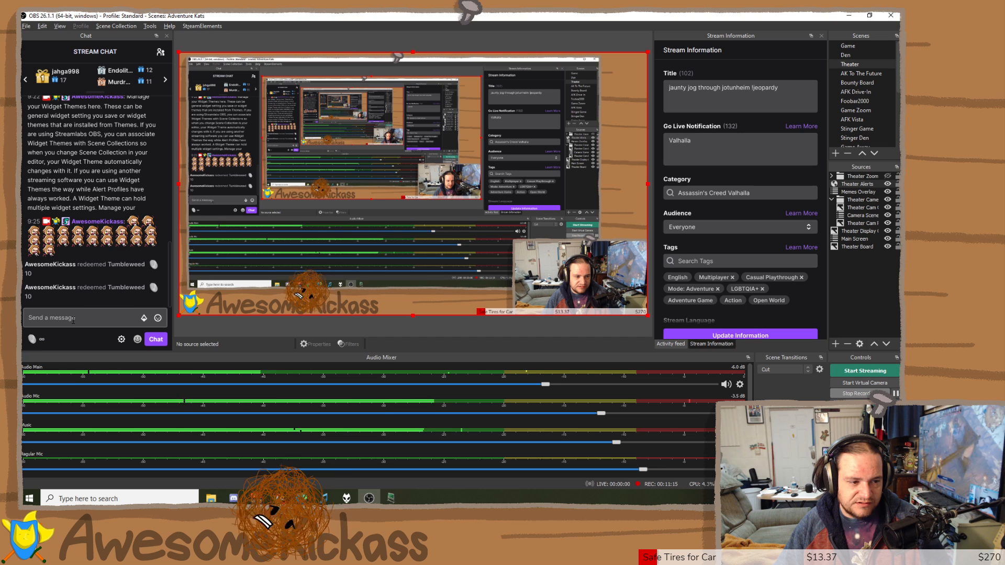
Post !meow in the stream chat to trigger its clip.
type("!")
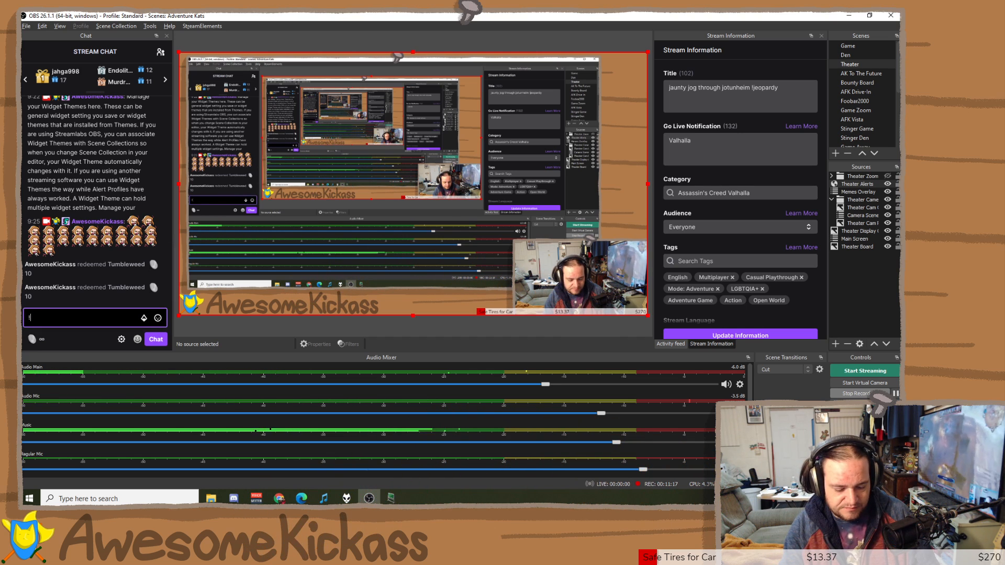
type("meow")
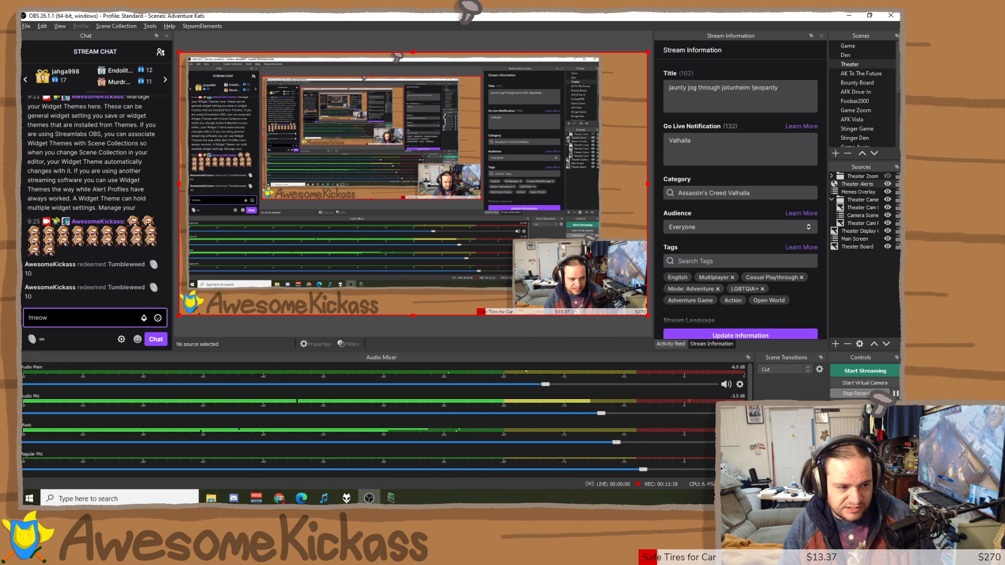
key("Return")
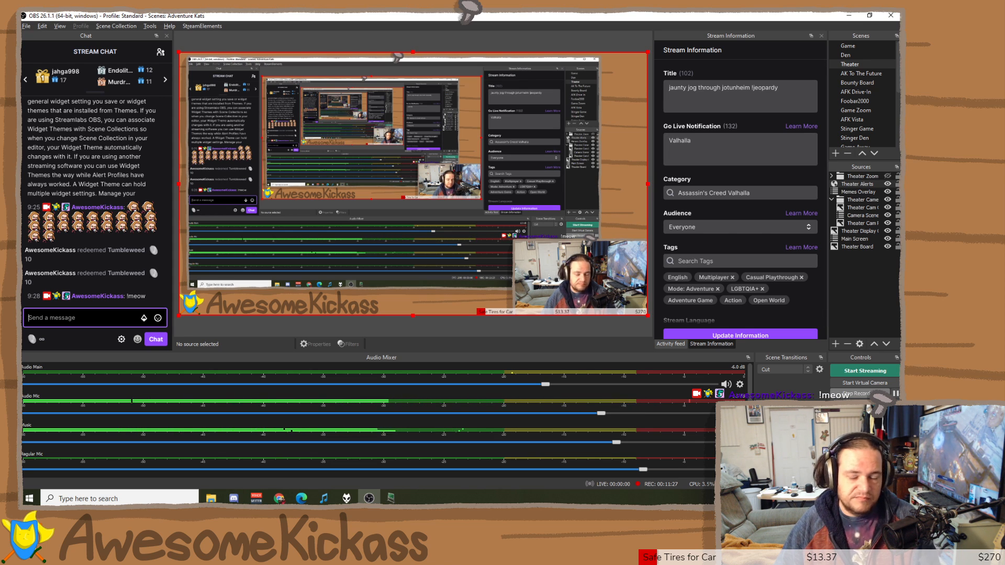
key("alt+Tab")
Inspect the Halp button's Twitch triggers, then cancel out of the dialog and grid editor.
left_click_drag(900, 35, 397, 95)
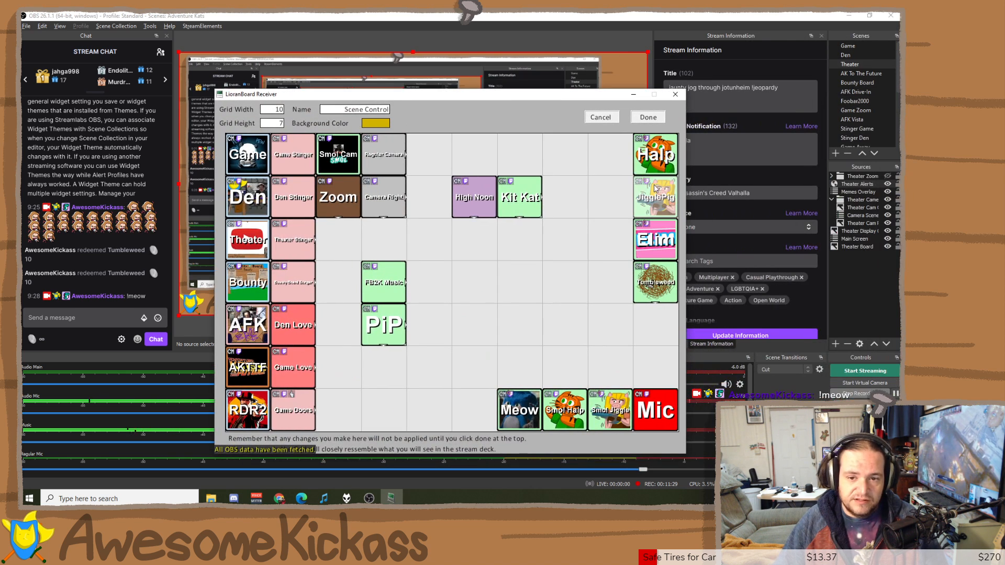
right_click(672, 160)
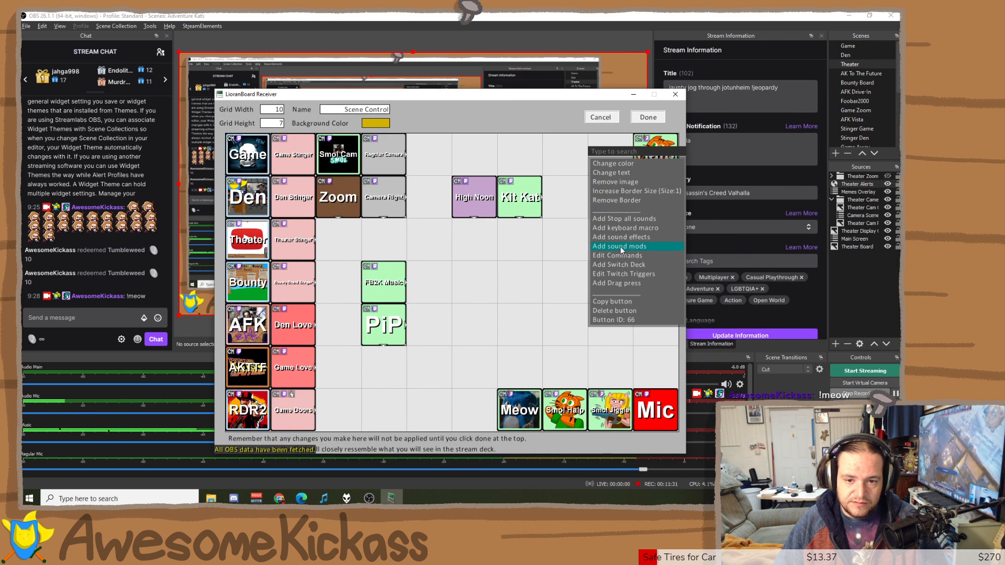
left_click(619, 277)
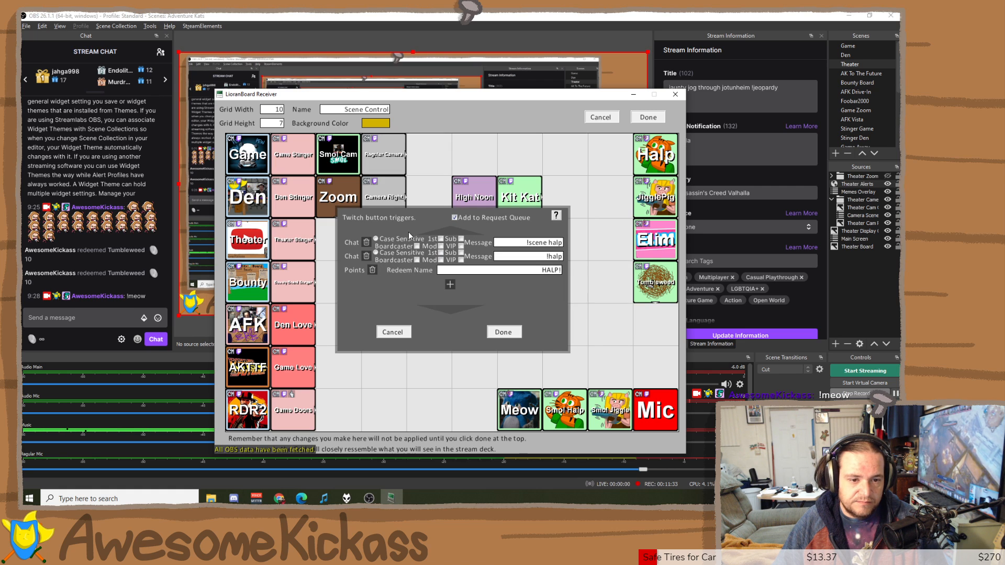
left_click(450, 285)
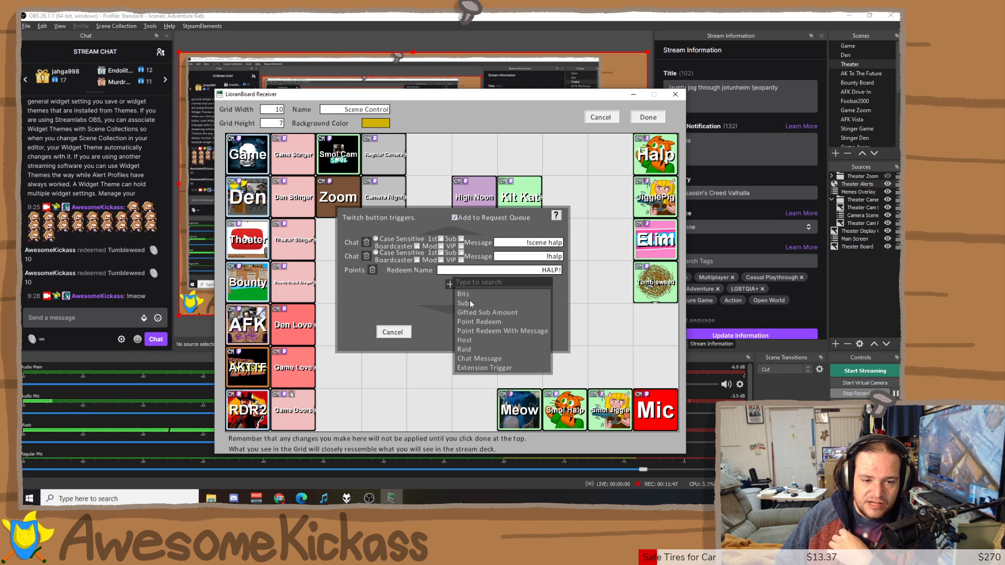
left_click(434, 324)
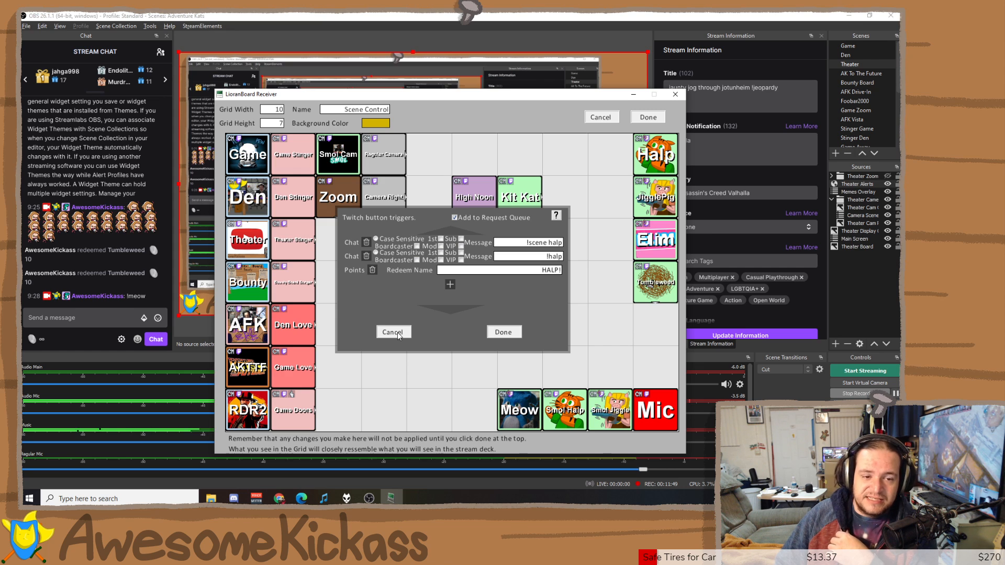
left_click(392, 331)
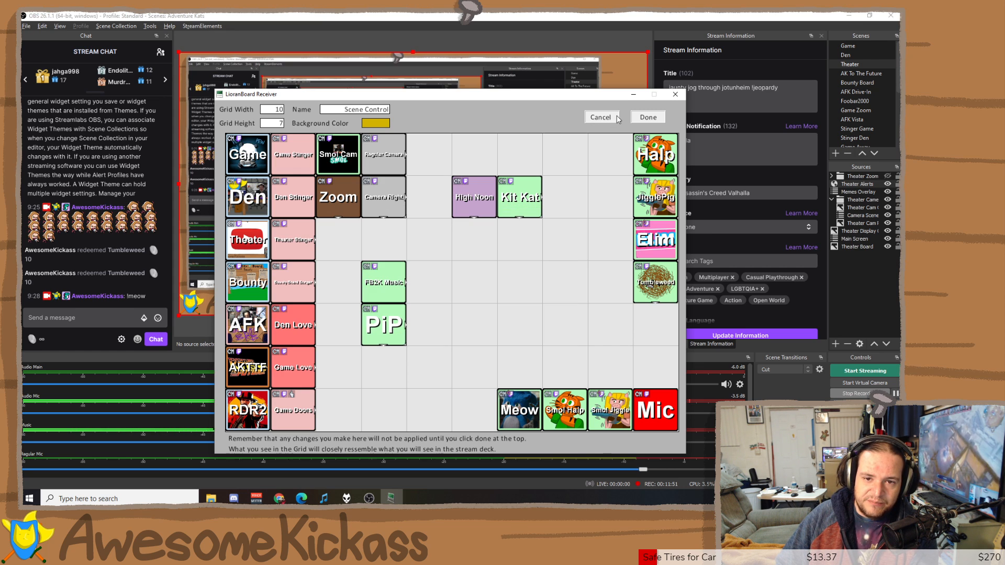
left_click(648, 117)
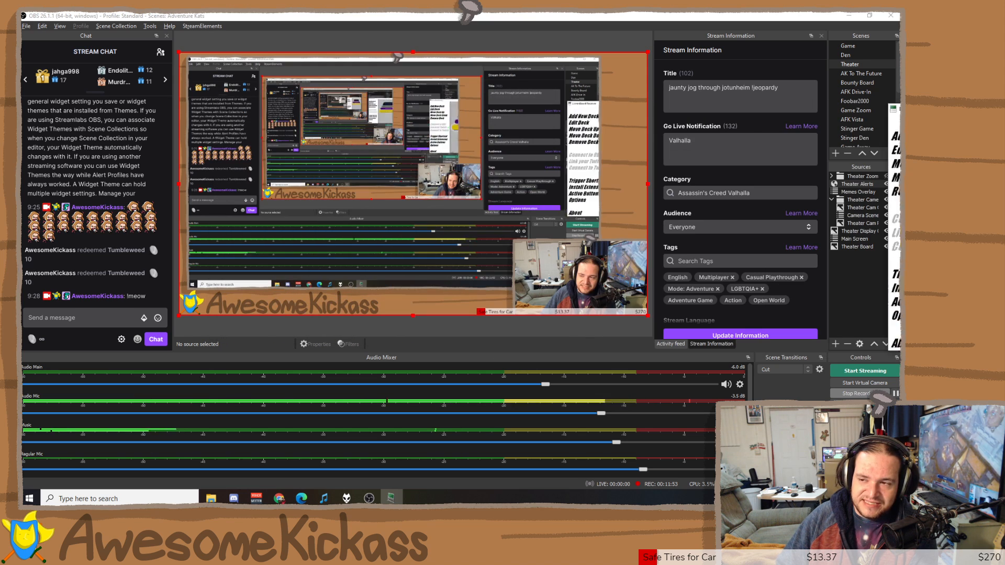
Send !halp, !meow and !smol halp in the StreamElements chat to fire their overlays.
left_click(87, 314)
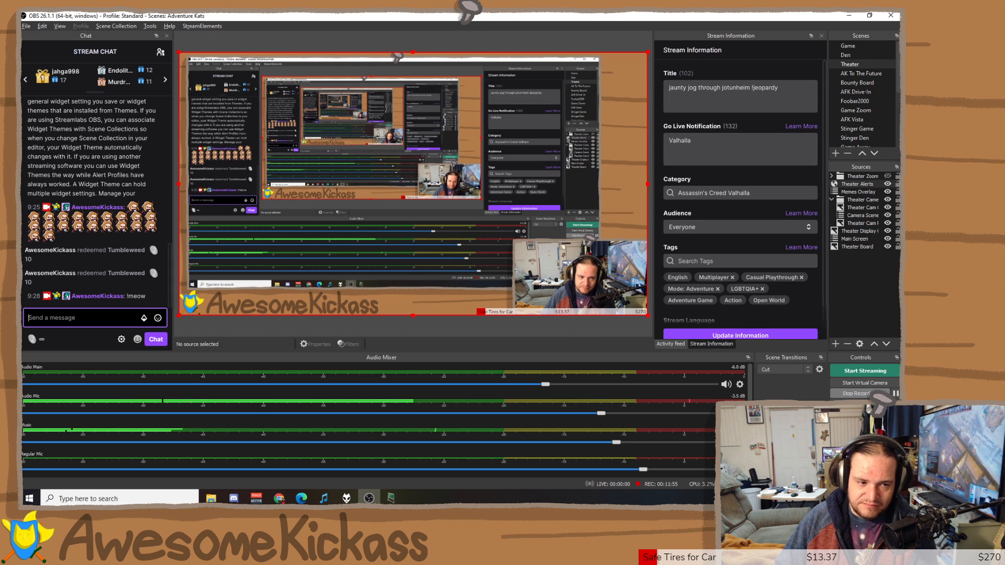
type("!ha")
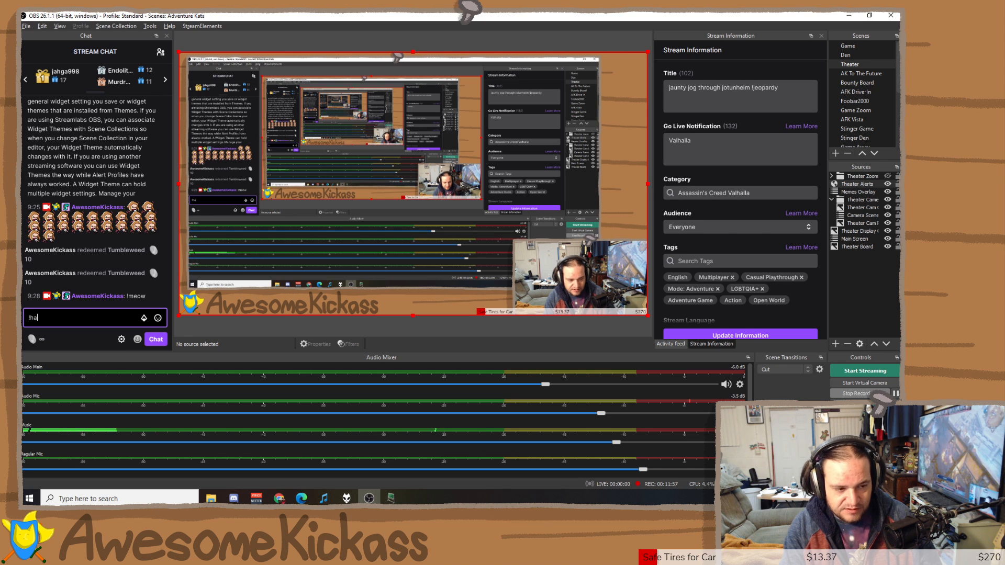
type("lp")
key("Return")
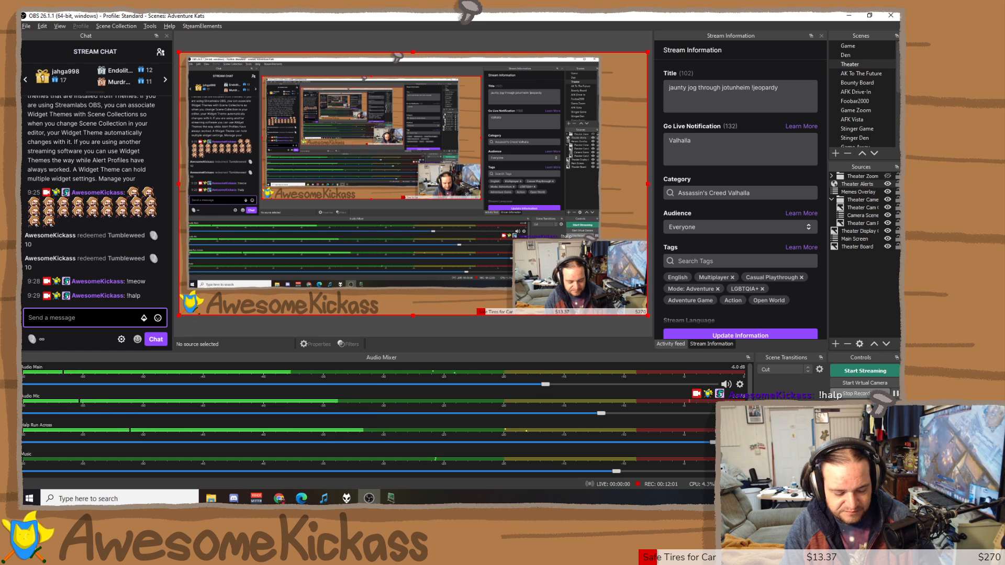
type("!m")
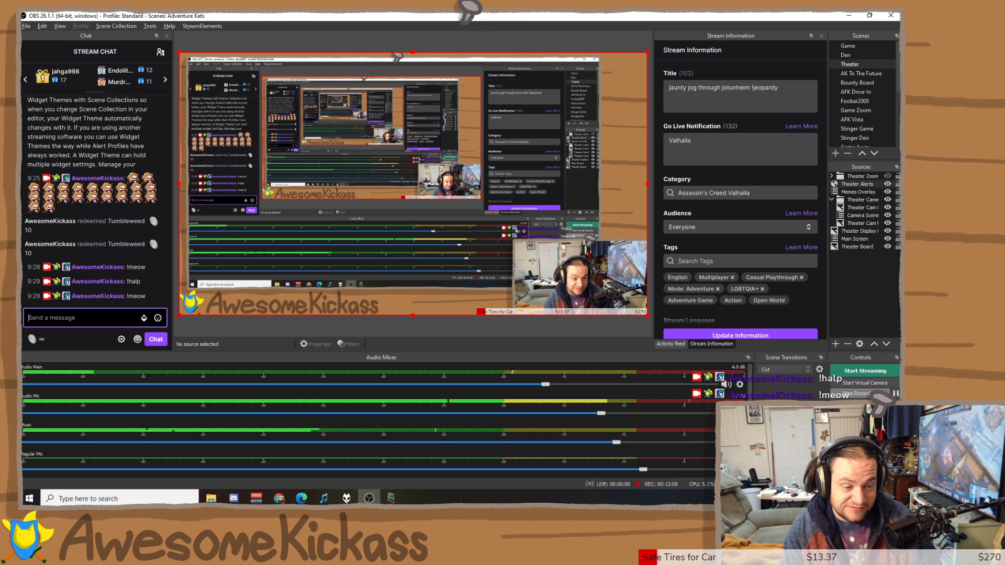
type("smo")
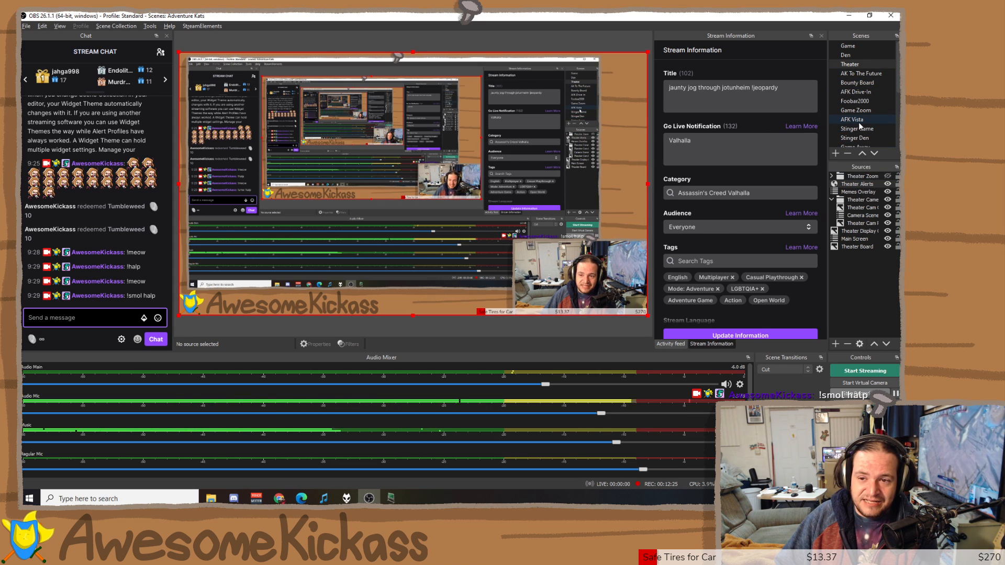
scroll(864, 121, "down", 4)
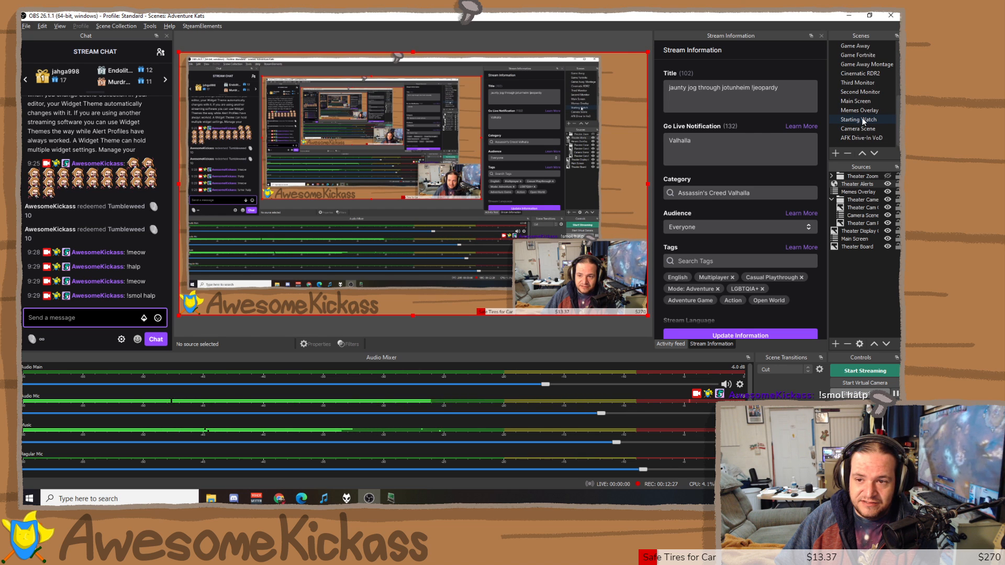
Play the Smol Jiggle animation on the Camera Scene.
left_click(859, 130)
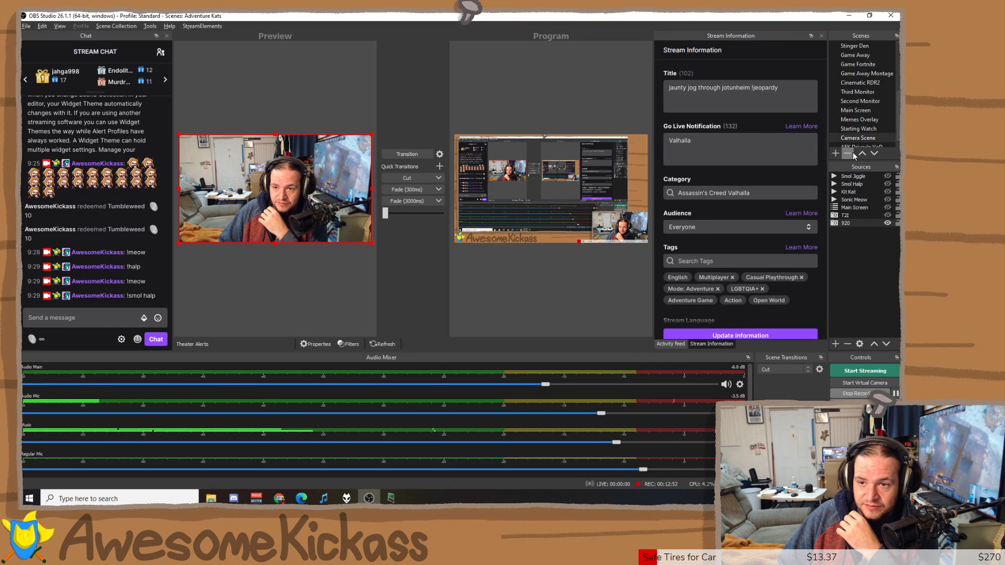
left_click(856, 180)
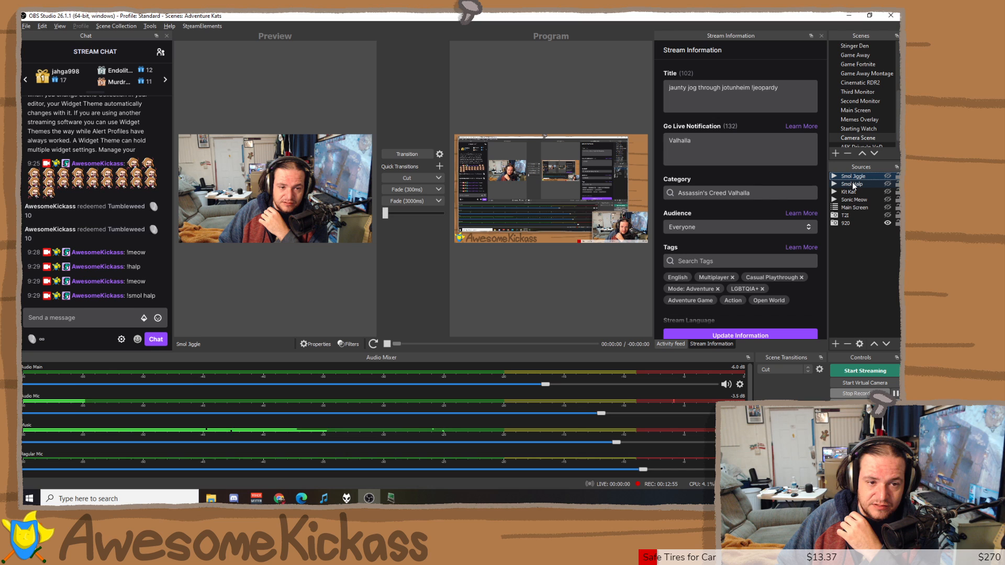
left_click(886, 177)
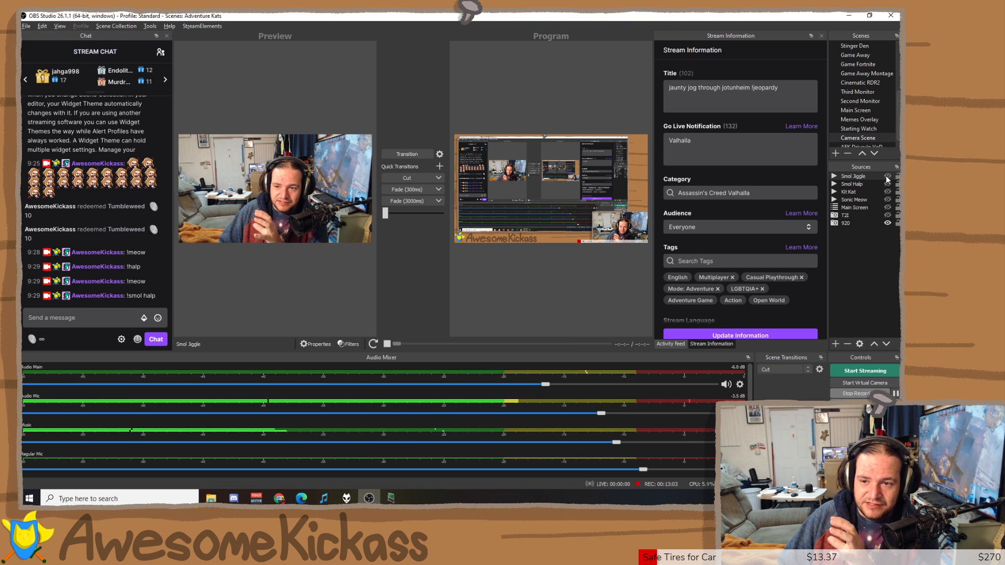
Turn Studio Mode off and switch back to the Game scene.
scroll(858, 66, "up", 4)
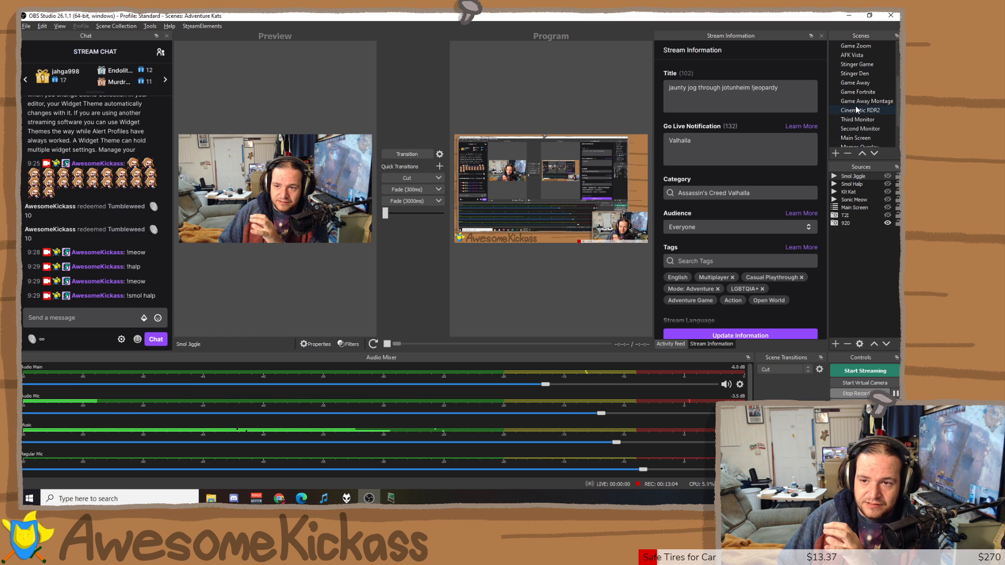
left_click(865, 404)
left_click(849, 47)
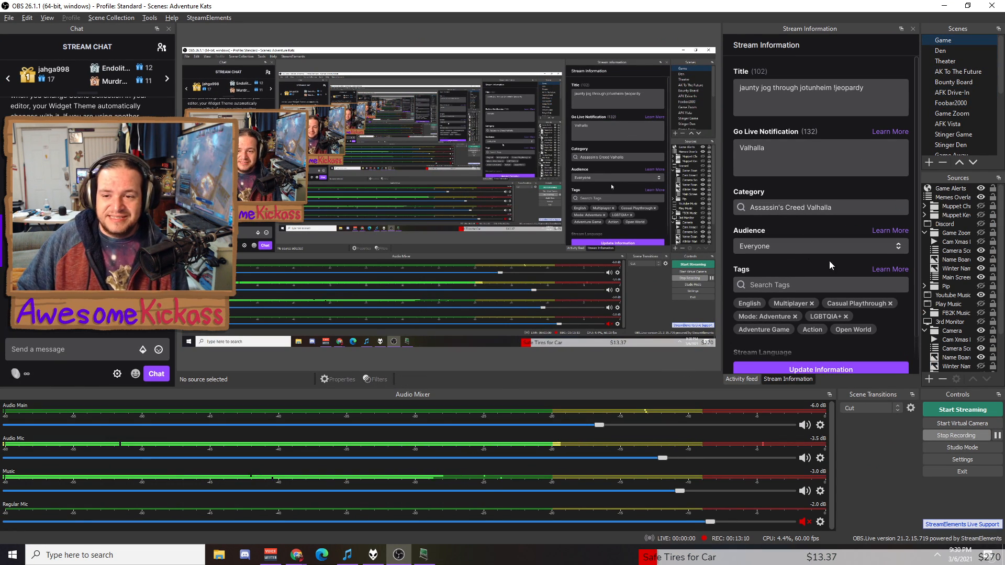
Inspect the Camera Scene source properties and the Add Scene dialog, closing both unchanged.
scroll(958, 272, "down", 2)
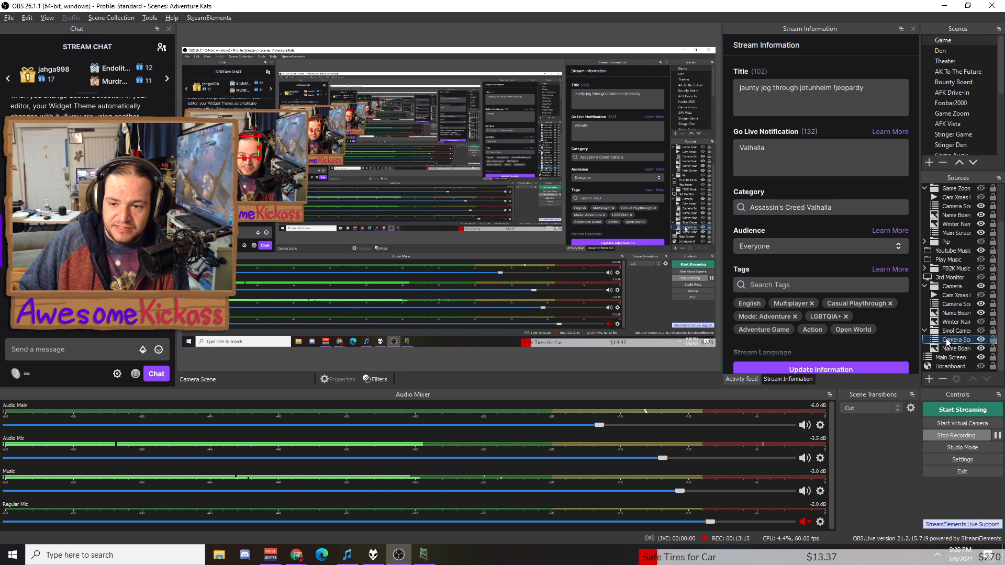
right_click(948, 341)
left_click(916, 334)
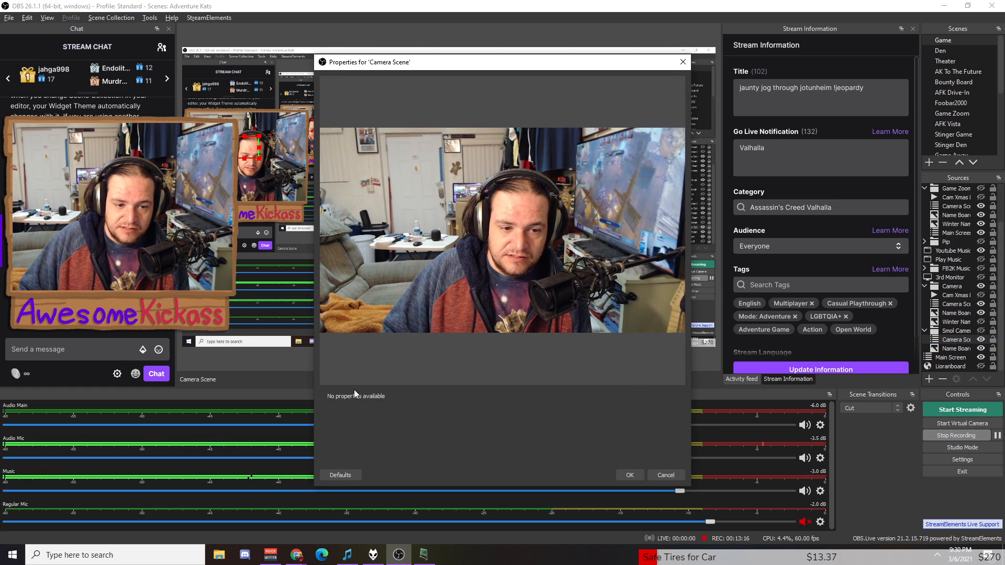
left_click(666, 475)
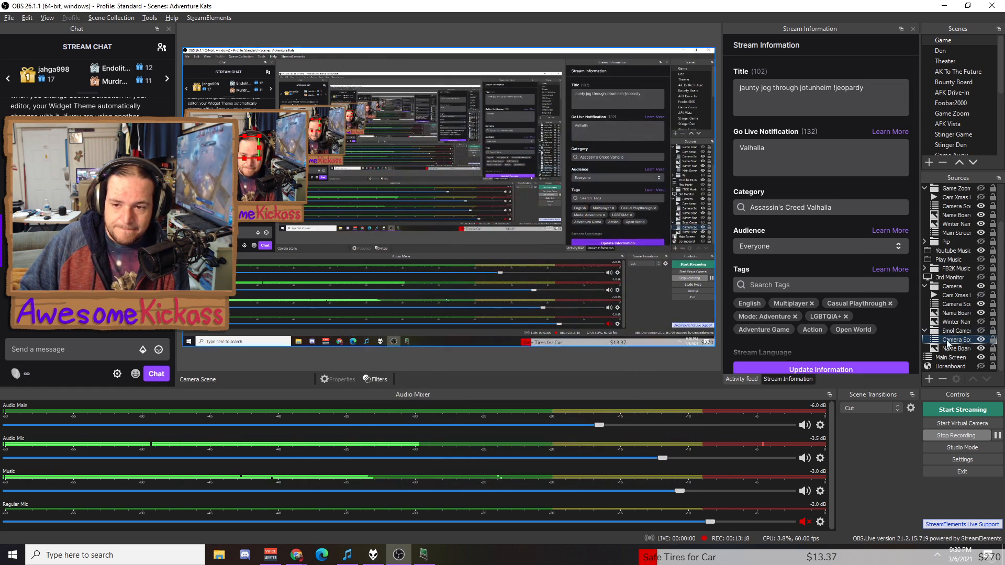
left_click(929, 380)
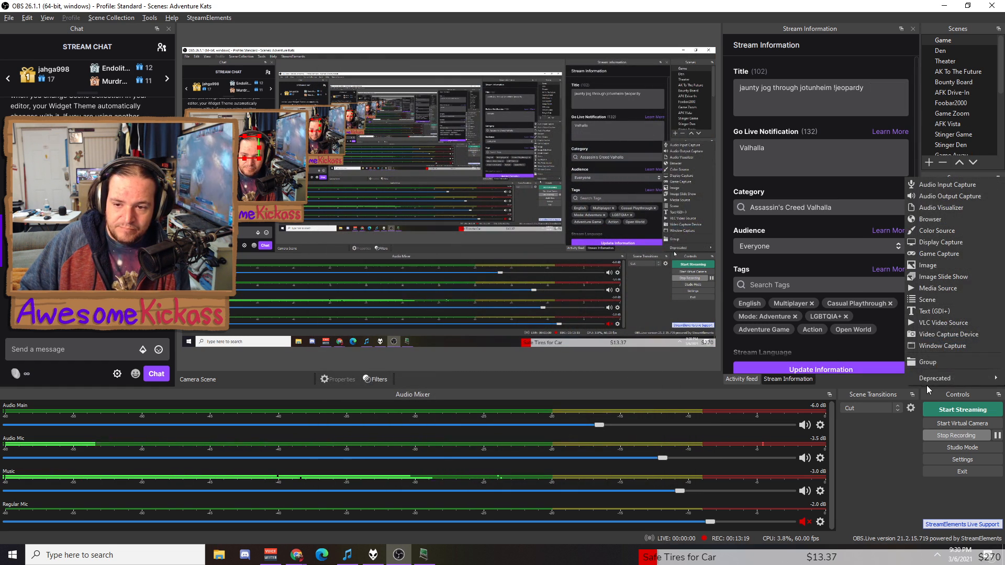
left_click(923, 299)
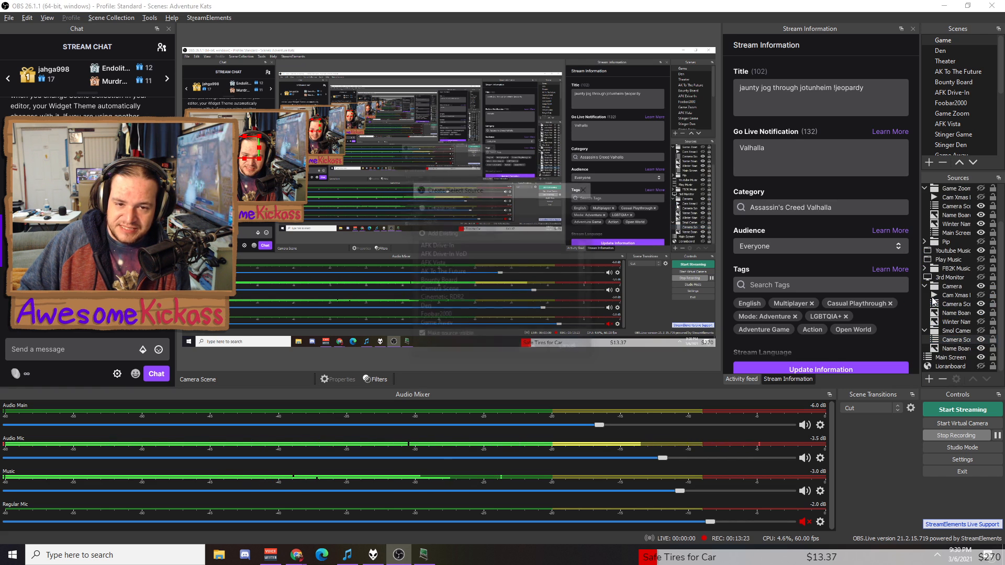
scroll(451, 260, "down", 1)
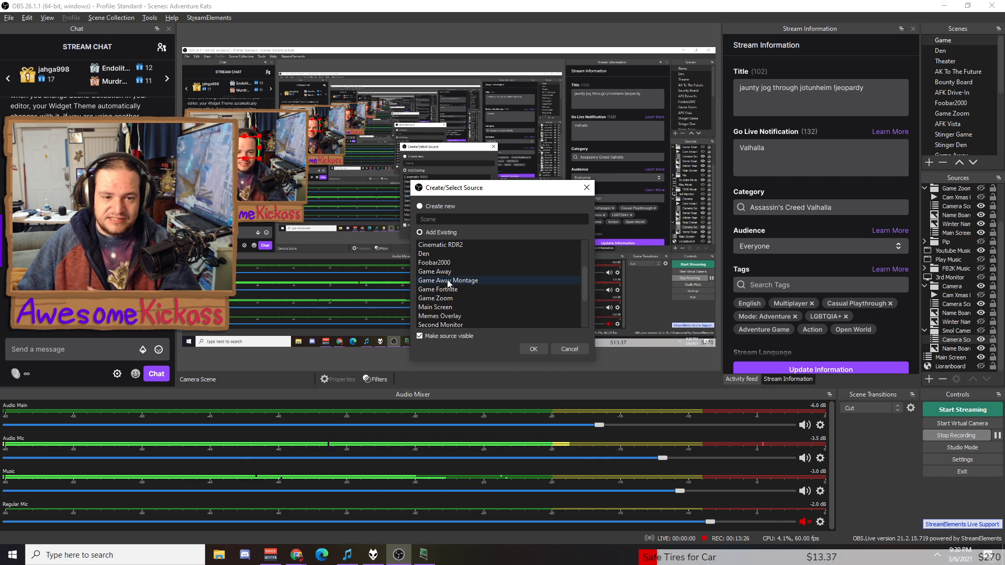
left_click(576, 351)
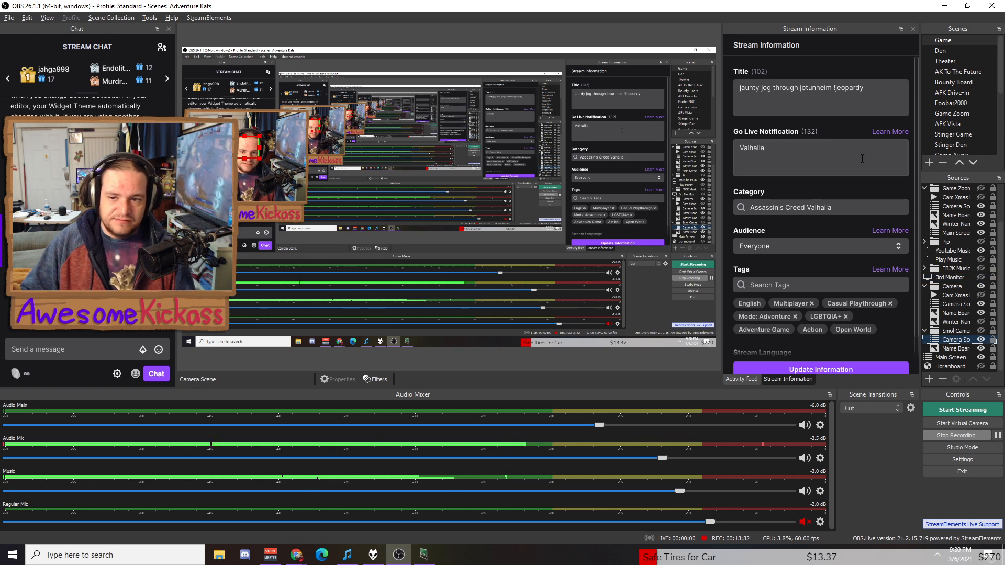
Collapse the Smol Camera group under Camera Scene, then show the stone-walled room scene.
left_click(953, 350)
left_click(952, 322)
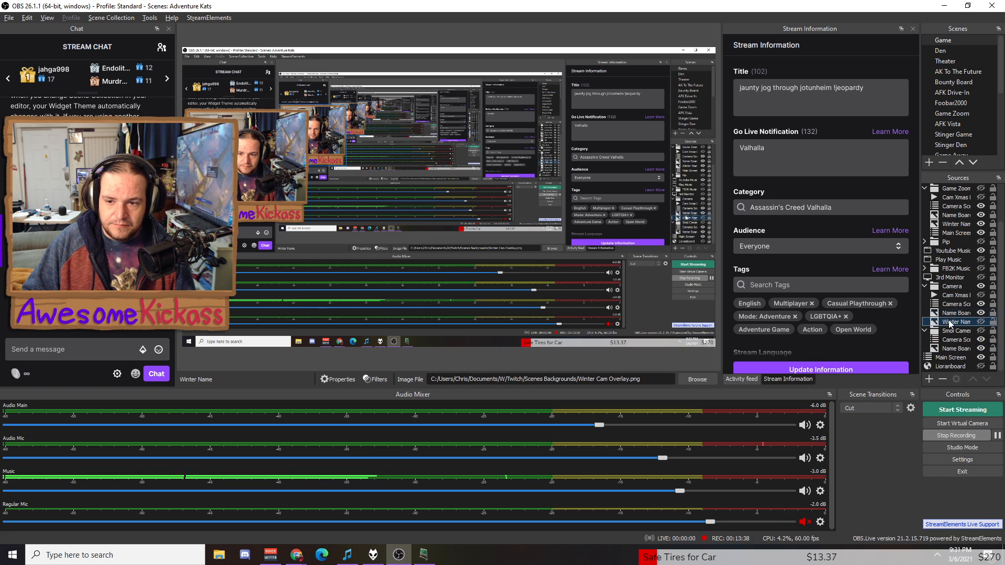
left_click(948, 339)
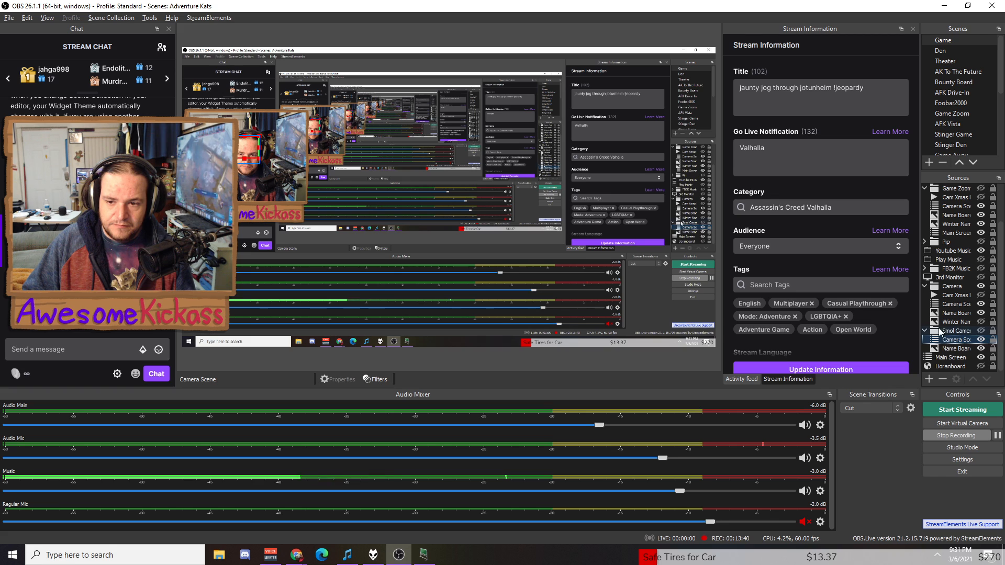
left_click(925, 331)
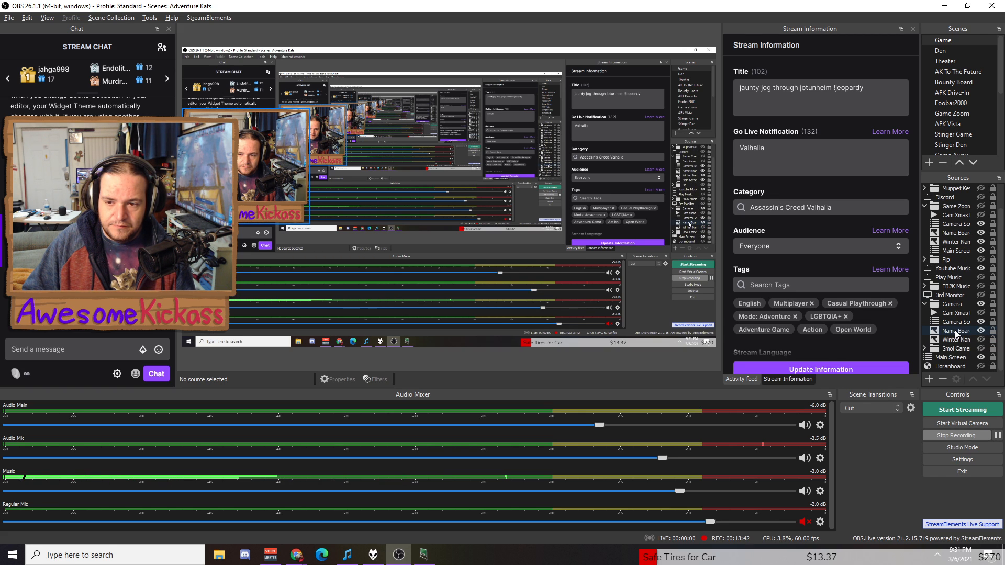
left_click(954, 322)
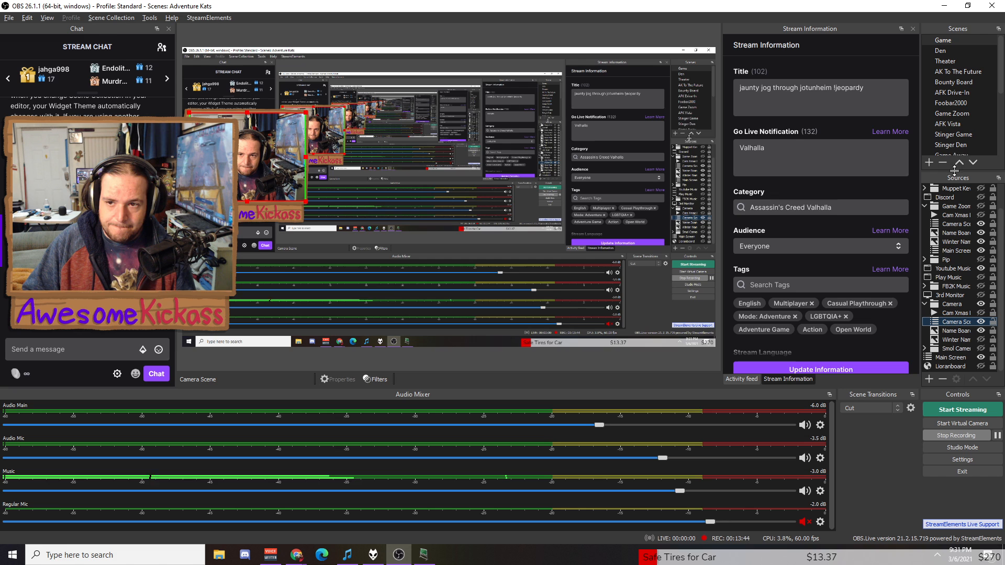
left_click(948, 52)
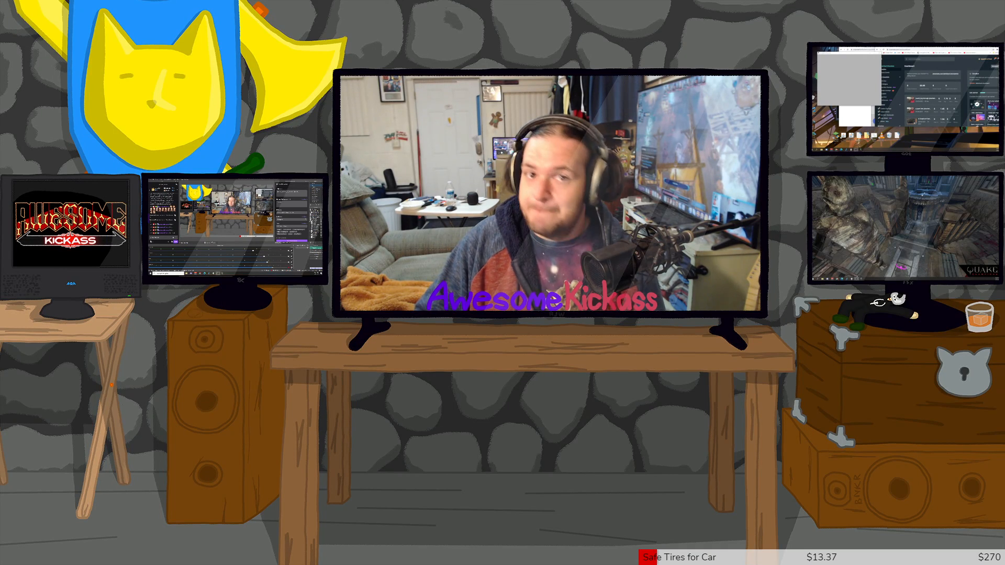